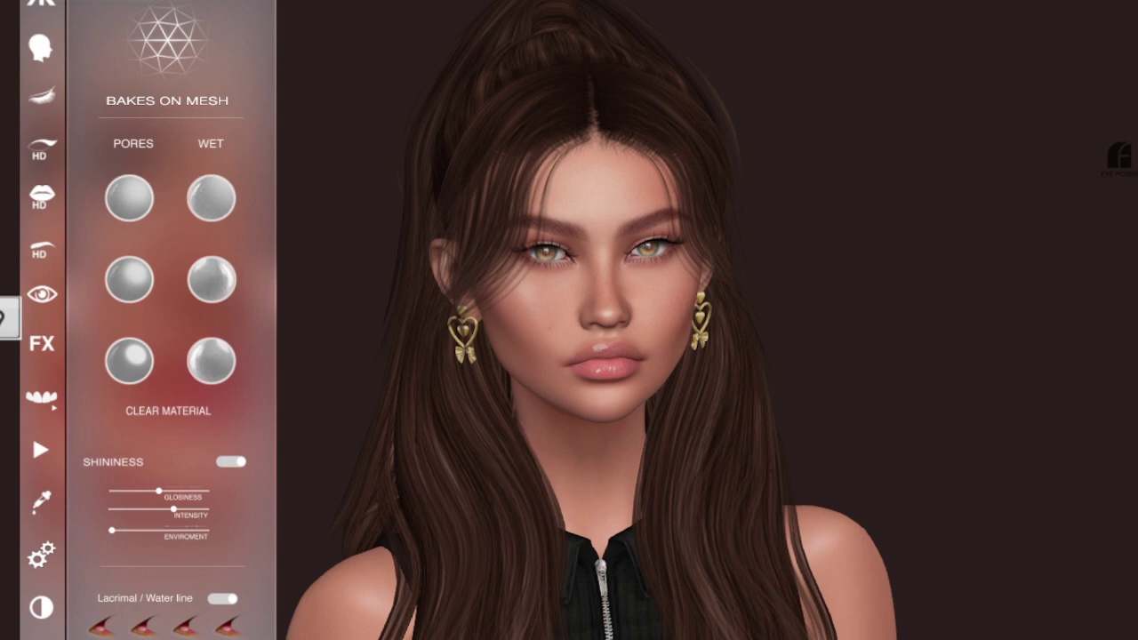
# Open the [AK ADVX] - Matilde Head folder in the recent inventory items and select the _[AK ADVX] DEVELOPER KIT object.
pyautogui.moveTo(1137, 71); pyautogui.dragTo(924, 42)
pyautogui.scroll(3, 1073, 297)
pyautogui.scroll(2, 1072, 294)
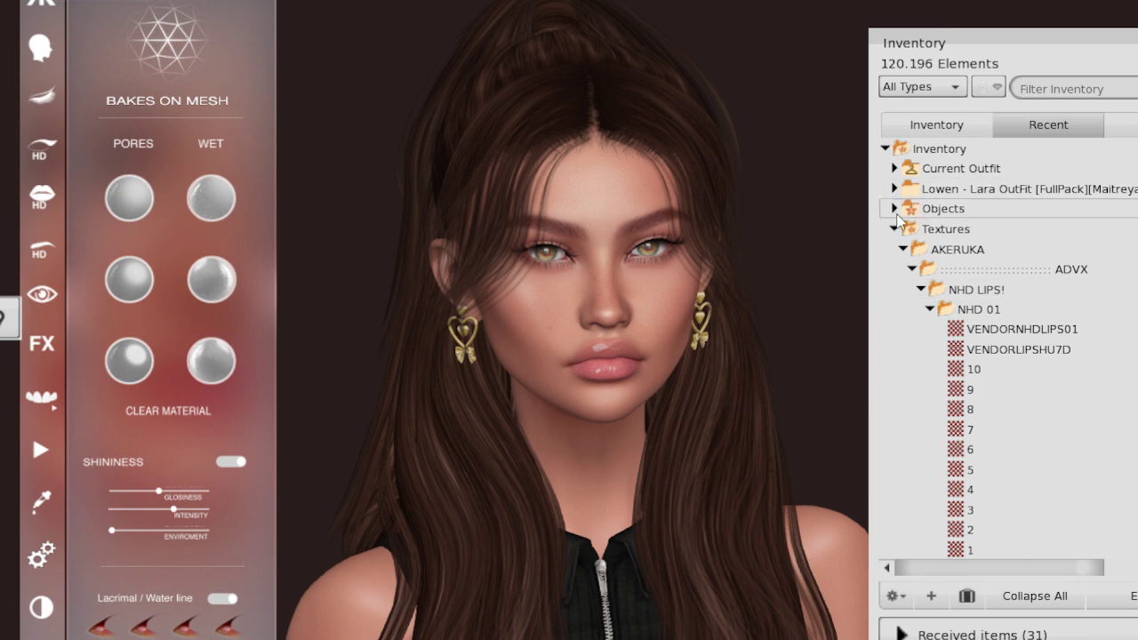
pyautogui.click(894, 229)
pyautogui.scroll(-2, 915, 320)
pyautogui.click(913, 359)
pyautogui.click(921, 378)
pyautogui.scroll(-3, 1067, 336)
pyautogui.scroll(-2, 1066, 336)
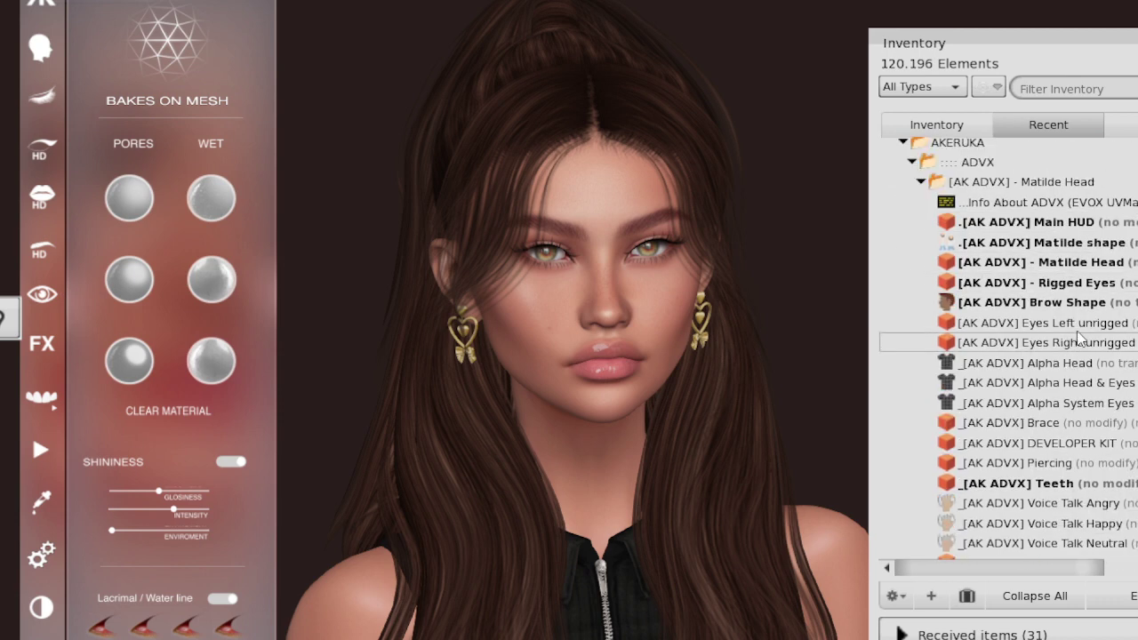
pyautogui.click(1045, 443)
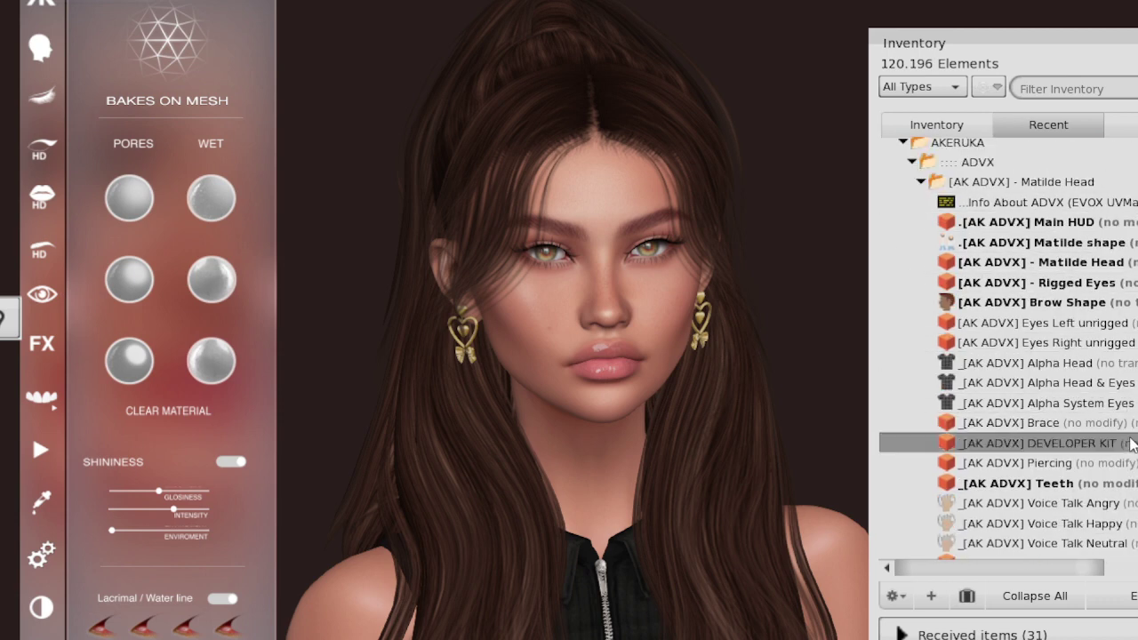
# Open the contents of the _[AK ADVX] DEVELOPER KIT object in the world and copy them to the inventory.
pyautogui.moveTo(1088, 50); pyautogui.dragTo(1137, 53)
pyautogui.scroll(-5, 1062, 361)
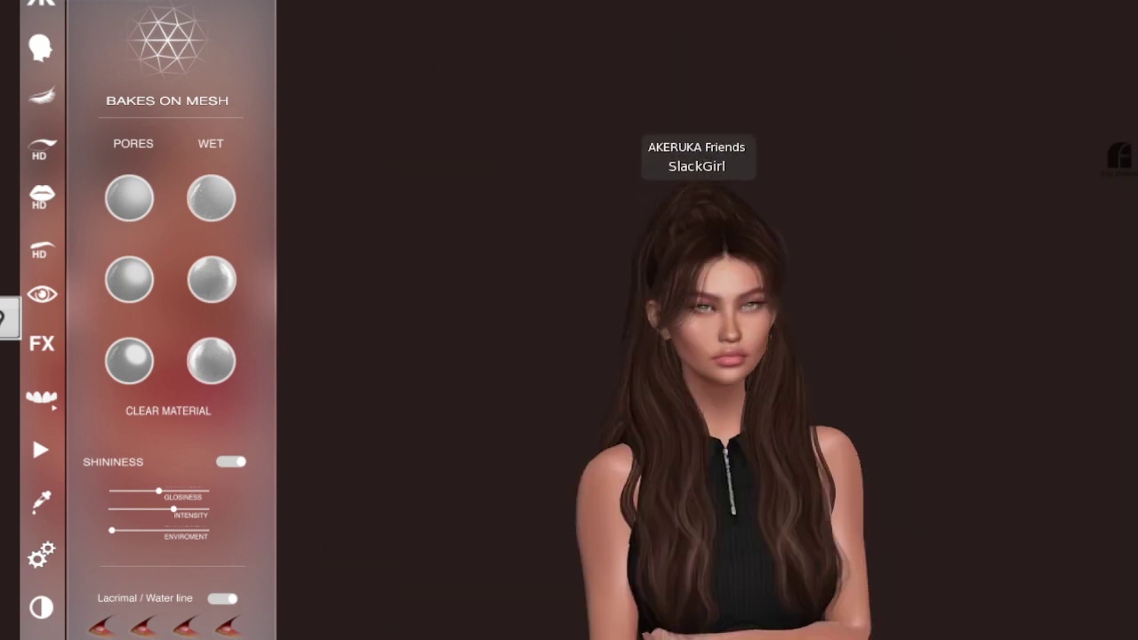
pyautogui.scroll(-5, 1037, 470)
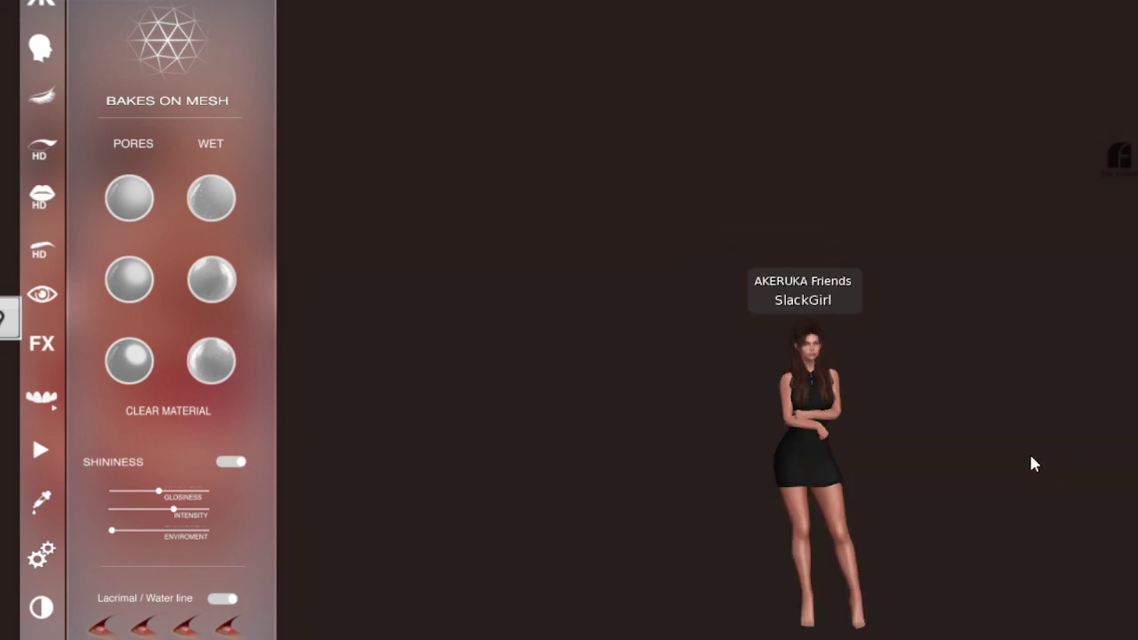
pyautogui.scroll(-3, 1031, 460)
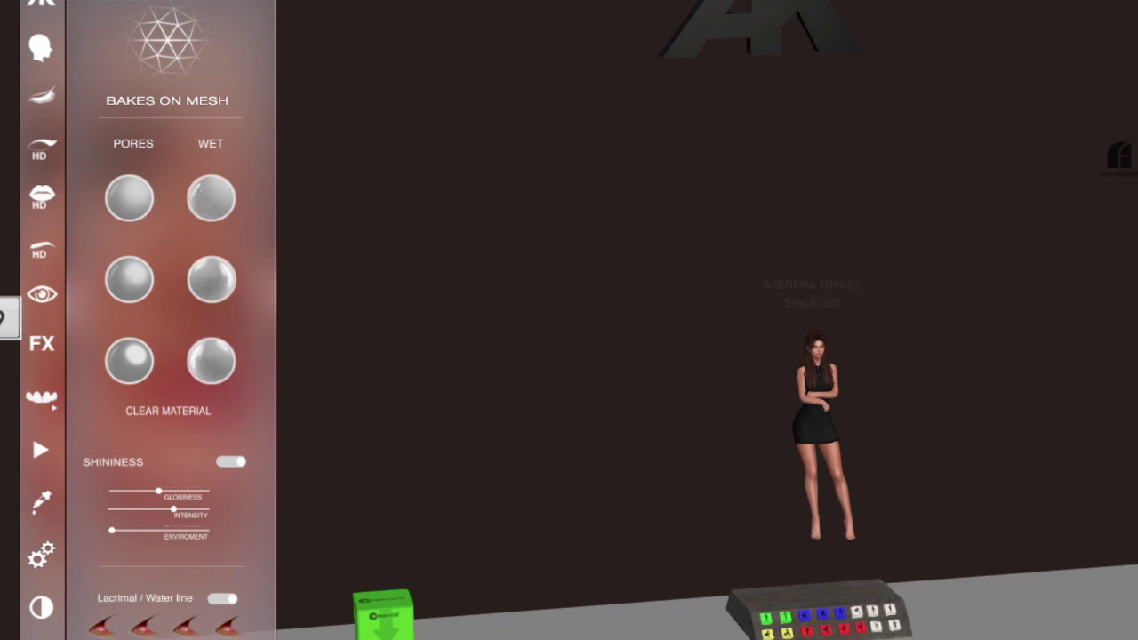
pyautogui.rightClick(845, 637)
pyautogui.click(896, 636)
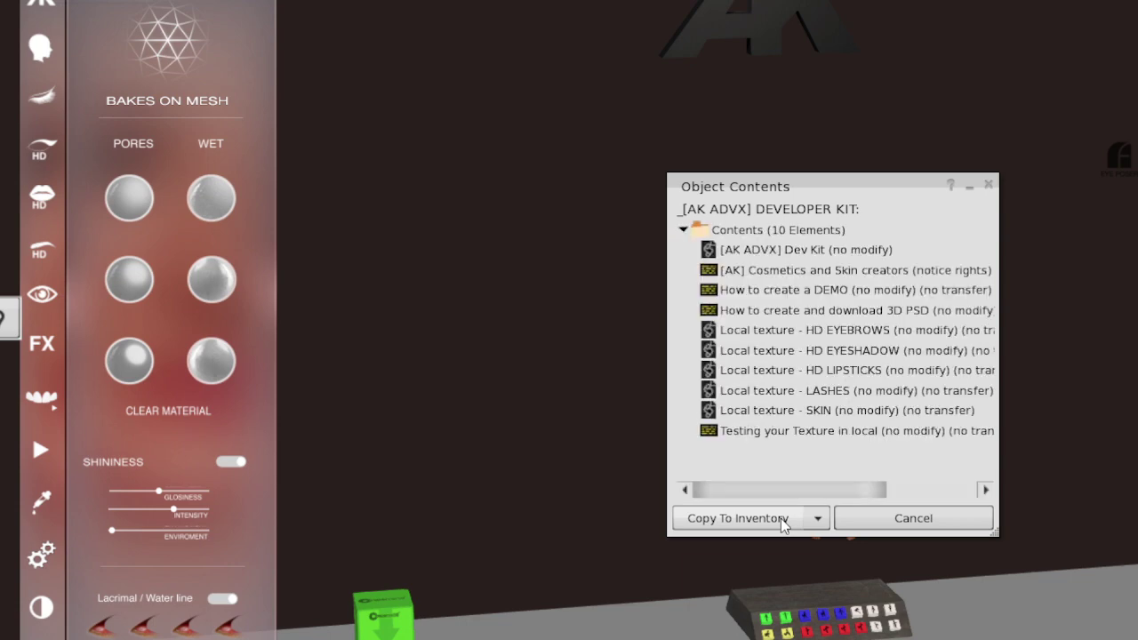
pyautogui.click(738, 519)
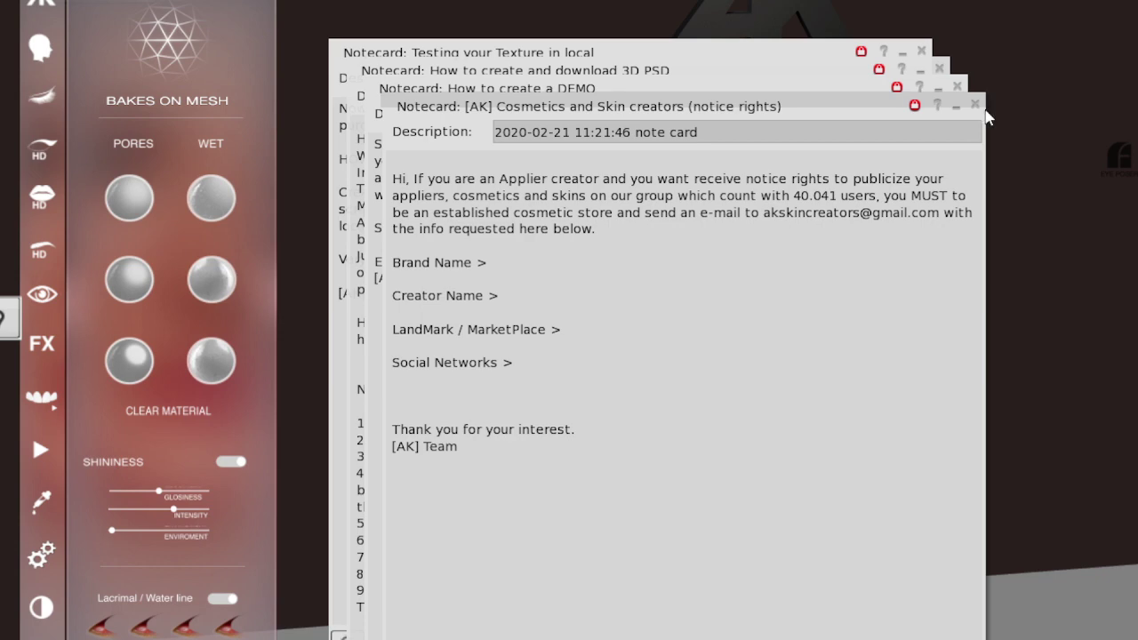
# Close the four developer kit notecards and dismiss the options of the object in front of the avatar.
pyautogui.click(974, 105)
pyautogui.click(957, 87)
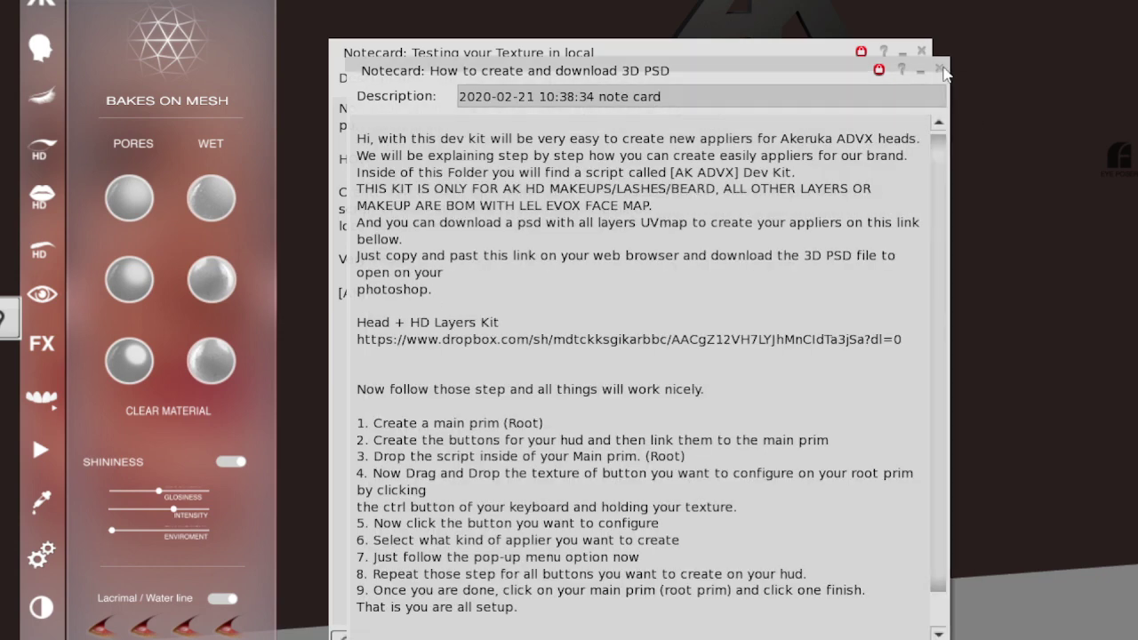
pyautogui.click(939, 70)
pyautogui.click(921, 50)
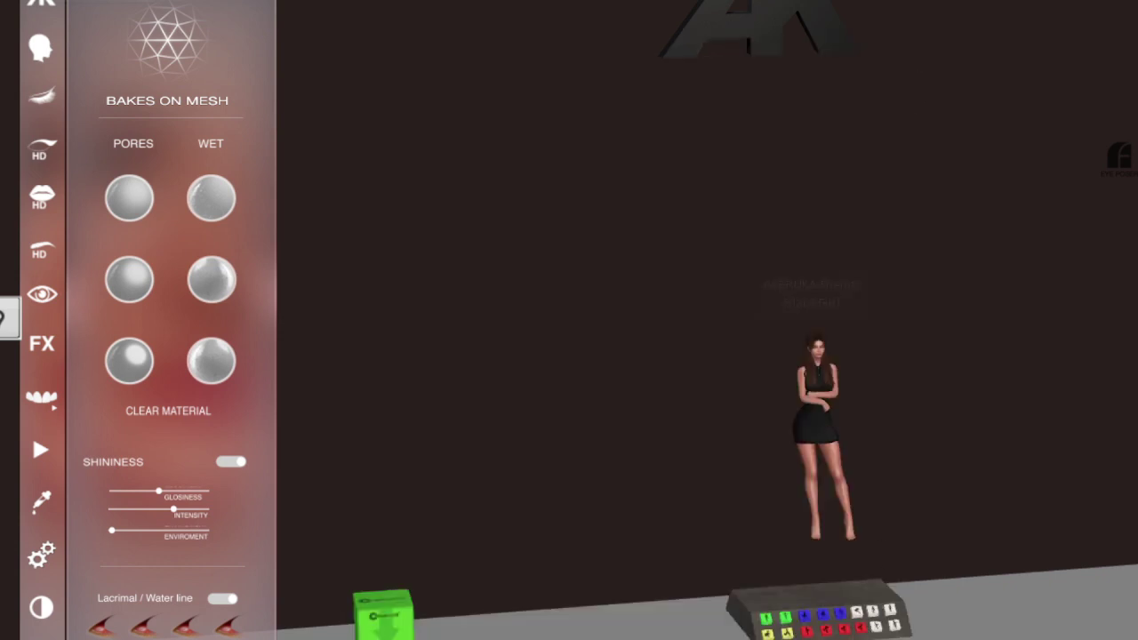
pyautogui.rightClick(840, 622)
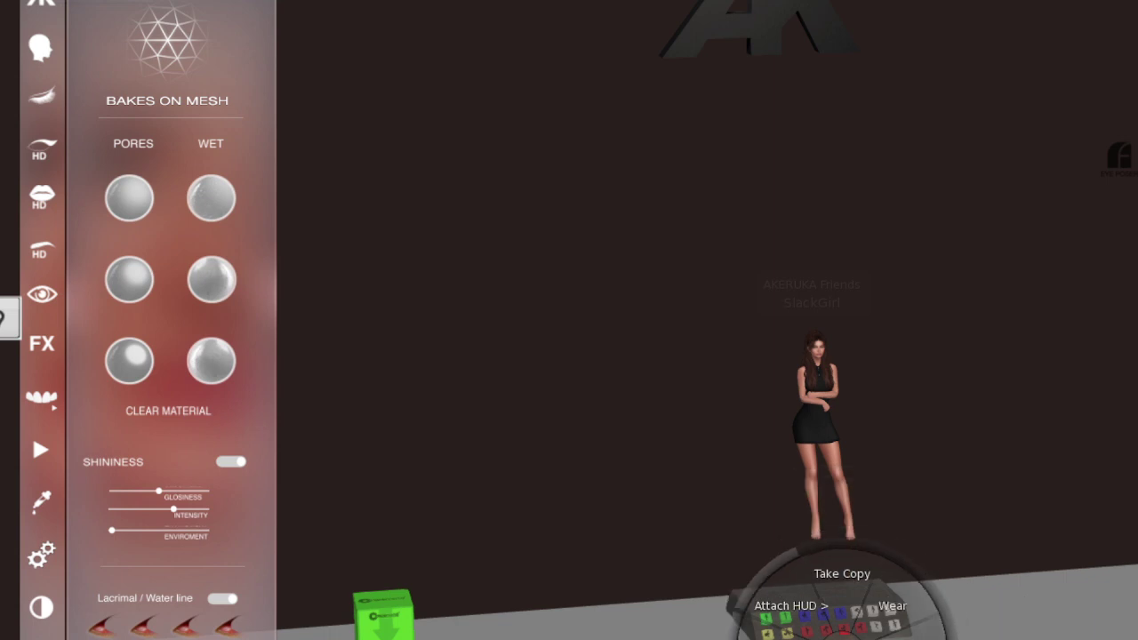
pyautogui.press('Escape')
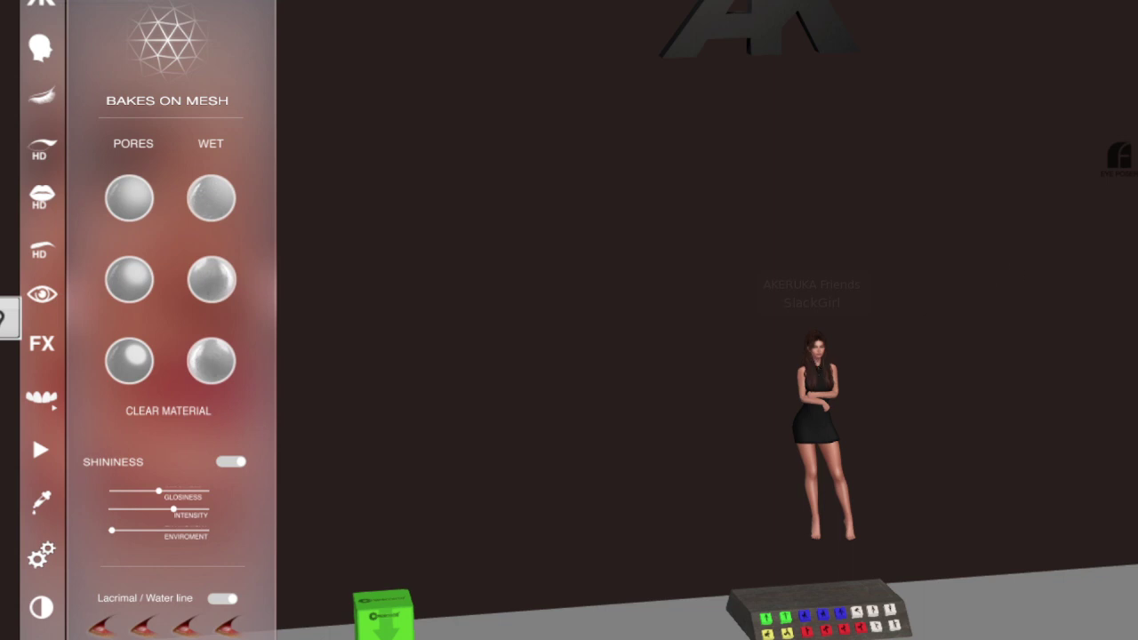
# Bring the inventory into view and expand the copied _[AK ADVX] DEVELOPER KIT folder.
pyautogui.keyDown('alt'); pyautogui.moveTo(818, 351); pyautogui.dragTo(745, 369); pyautogui.keyUp('alt')
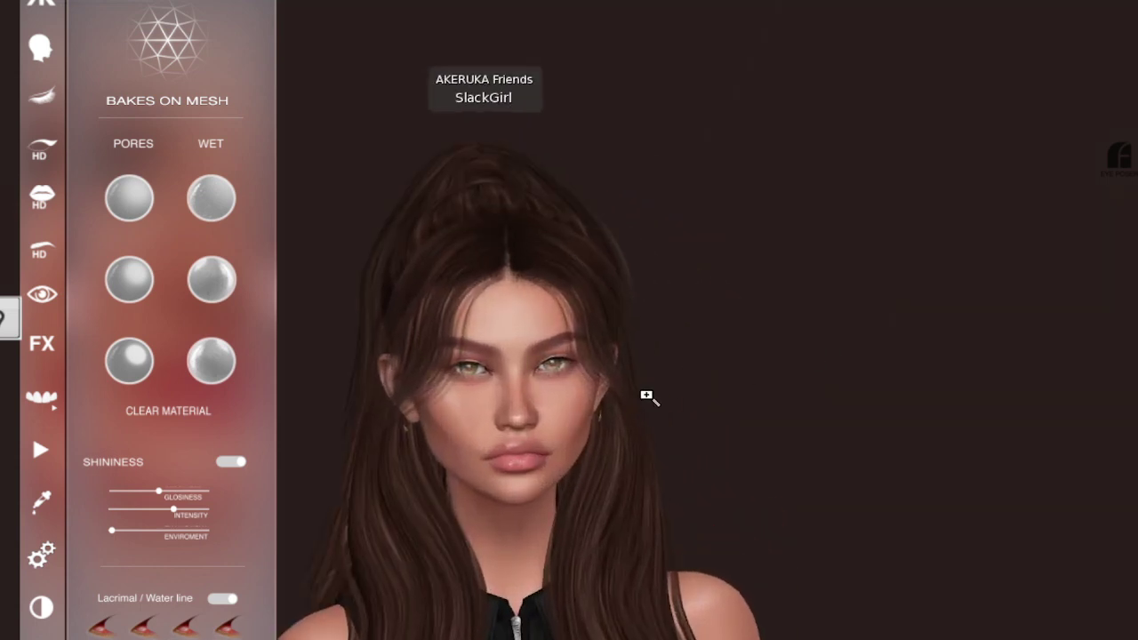
pyautogui.keyDown('alt'); pyautogui.moveTo(647, 396); pyautogui.dragTo(697, 357); pyautogui.keyUp('alt')
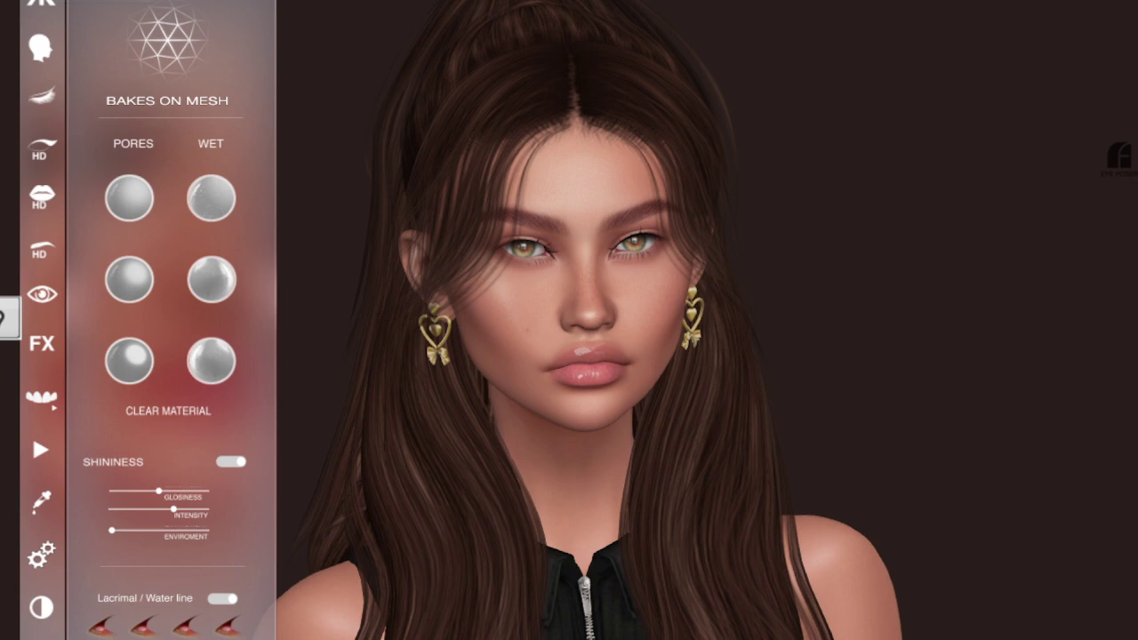
pyautogui.hotkey('ctrl', 'i')
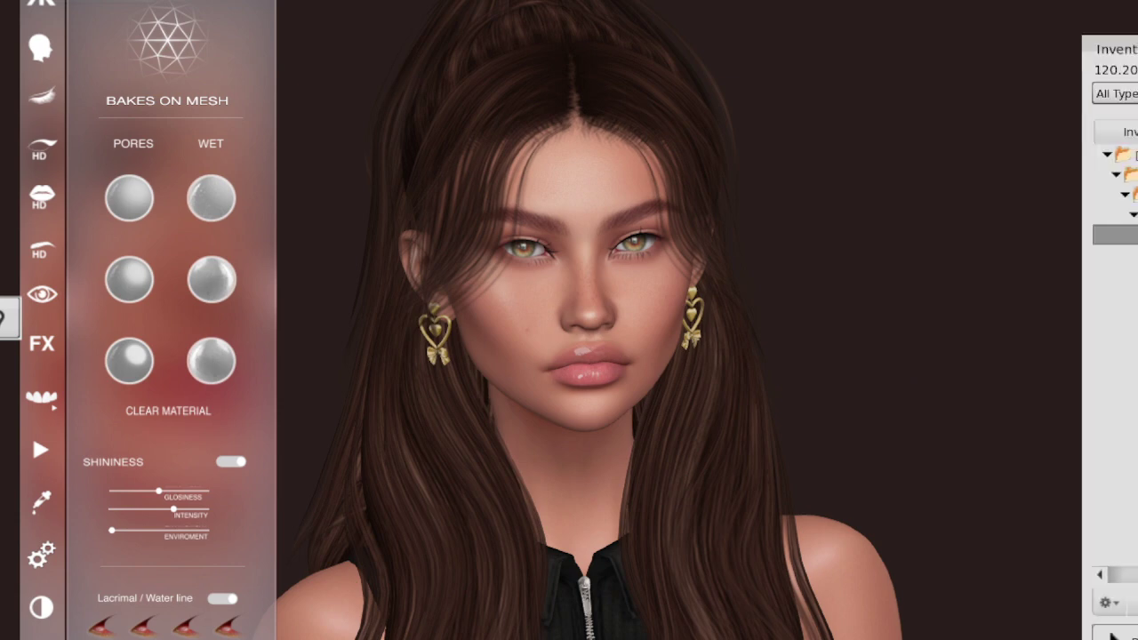
pyautogui.moveTo(1137, 53); pyautogui.dragTo(946, 27)
pyautogui.click(880, 205)
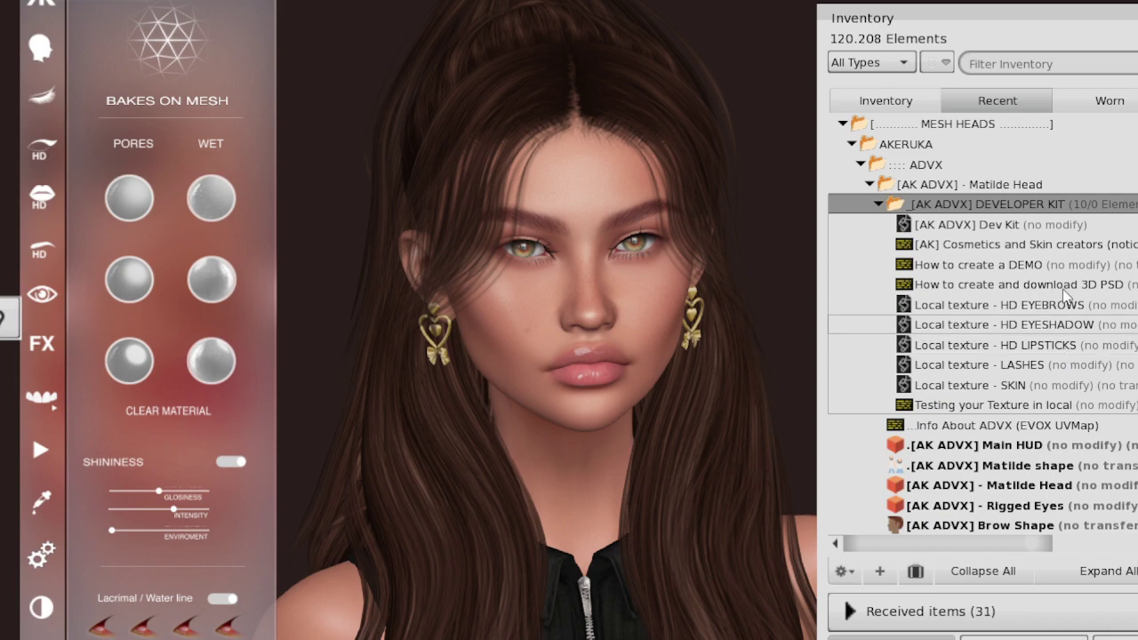
# Create a box prim beside the avatar's head and position it clear of the hair.
pyautogui.moveTo(889, 18); pyautogui.dragTo(236, 27)
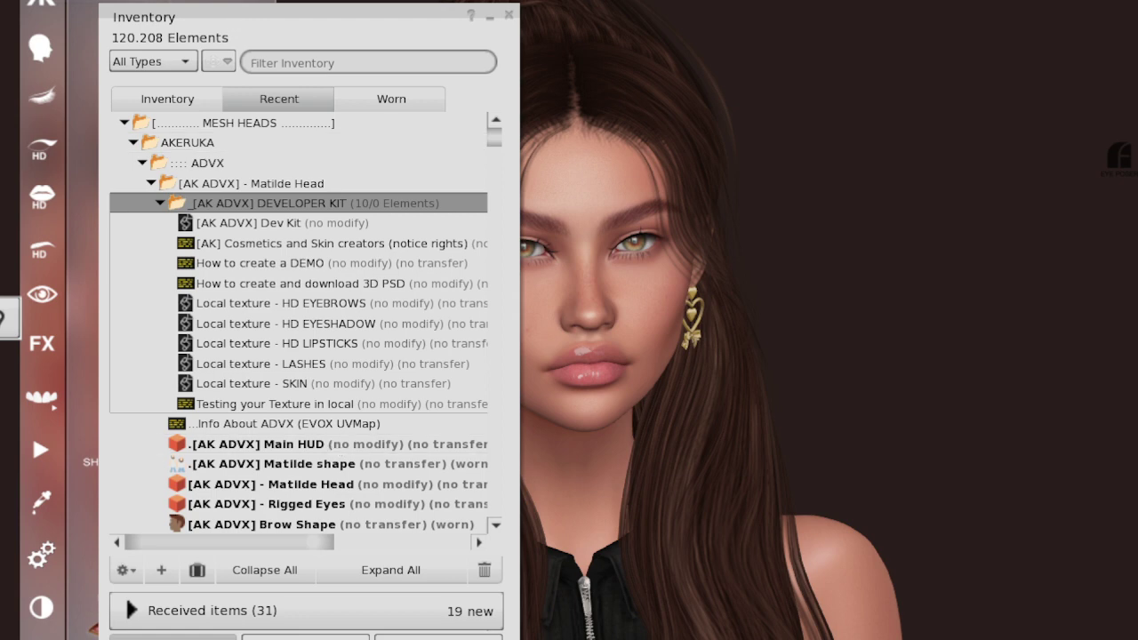
pyautogui.click(187, 2)
pyautogui.click(213, 2)
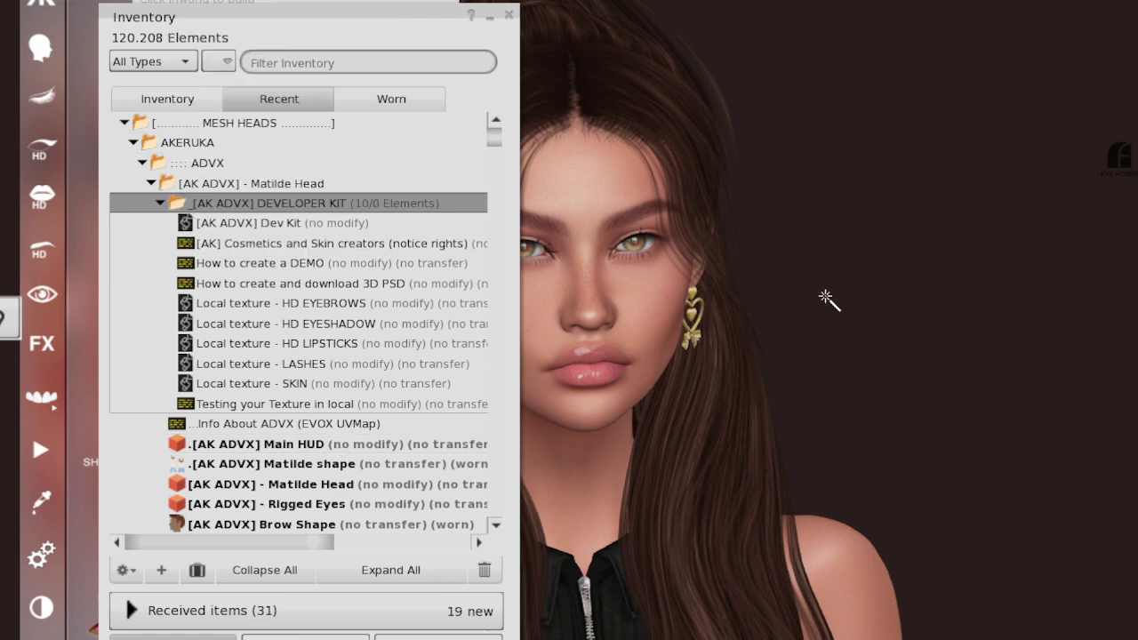
pyautogui.click(910, 304)
pyautogui.hotkey('ctrl', 'shift')
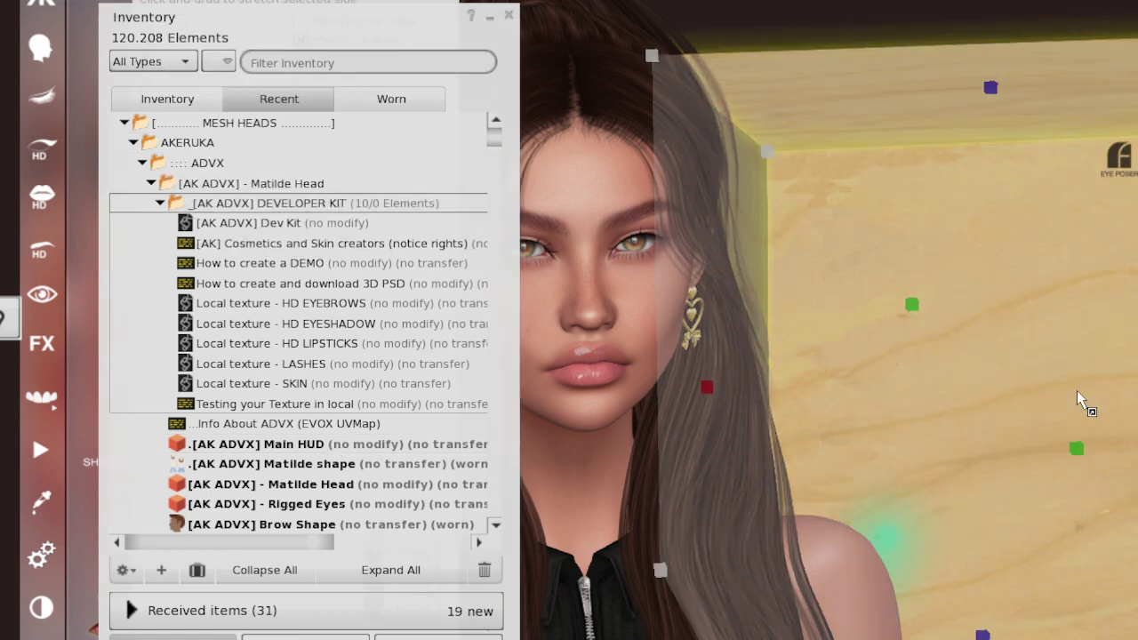
pyautogui.moveTo(1060, 442); pyautogui.dragTo(886, 288)
pyautogui.moveTo(658, 319); pyautogui.dragTo(841, 317)
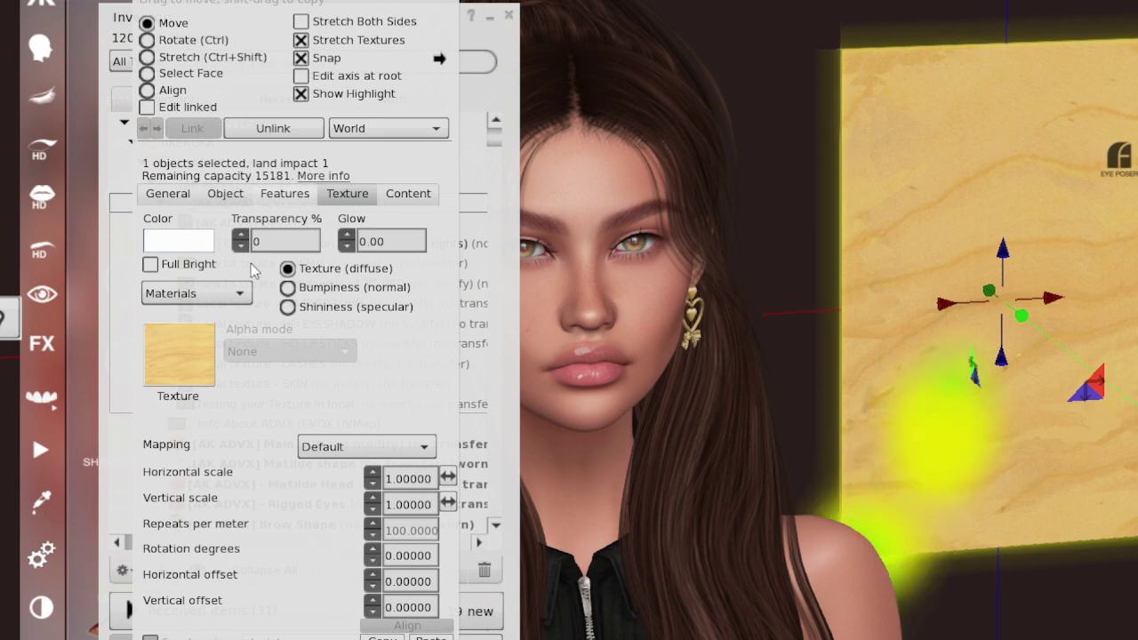
# Tint the box dark blue with RGB 47, 61, 88.
pyautogui.click(181, 242)
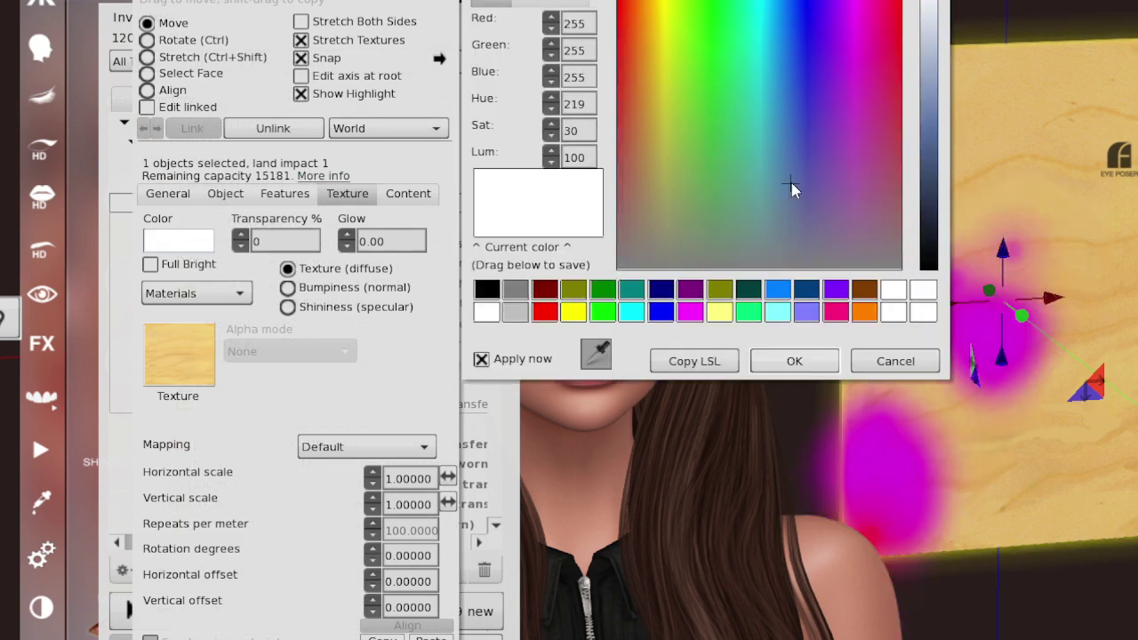
pyautogui.click(929, 203)
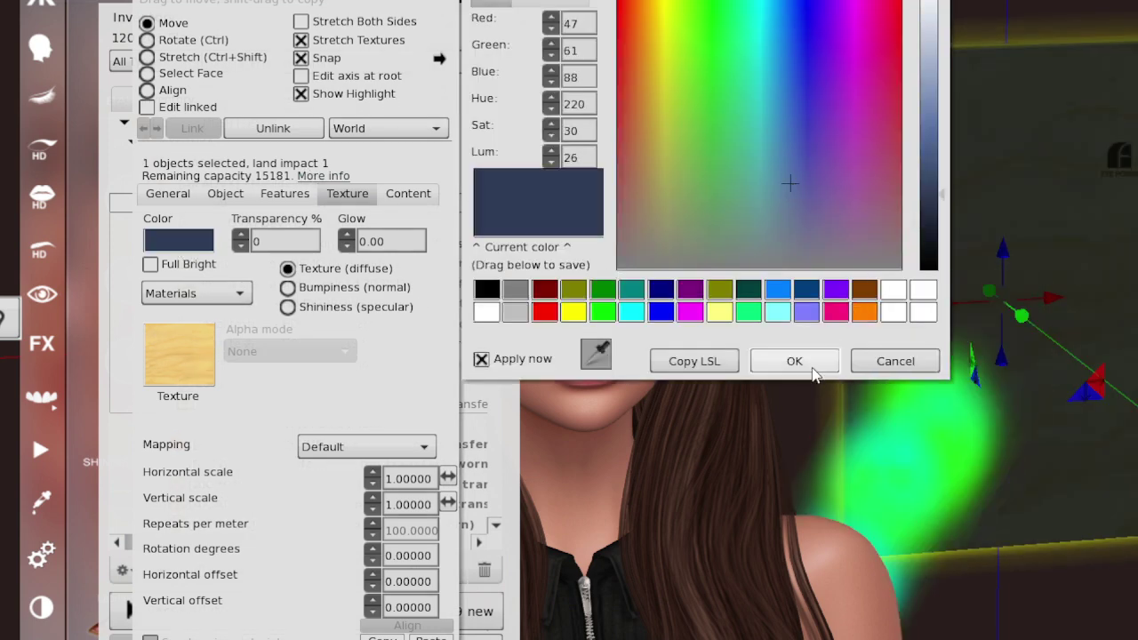
pyautogui.click(794, 360)
# Duplicate the dark box slightly in front of itself, shorten the copy's height and tint it white.
pyautogui.moveTo(1019, 318)
pyautogui.mouseDown()
pyautogui.moveTo(1040, 332)
pyautogui.moveTo(1030, 322)
pyautogui.mouseUp()
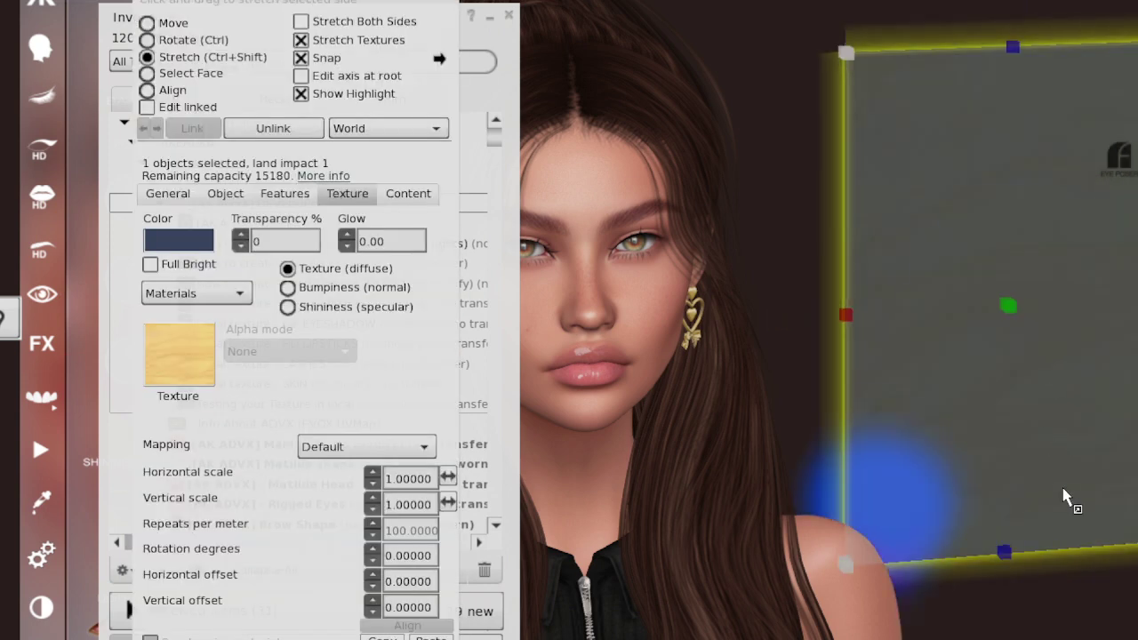
pyautogui.moveTo(1019, 560); pyautogui.dragTo(1015, 330)
pyautogui.click(177, 240)
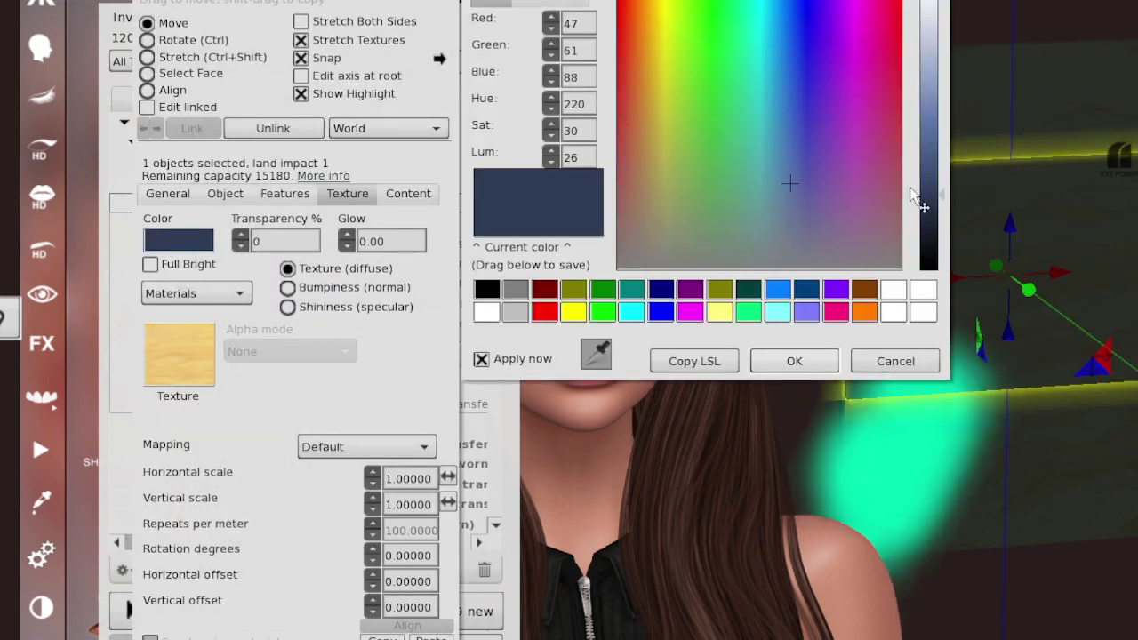
pyautogui.click(862, 133)
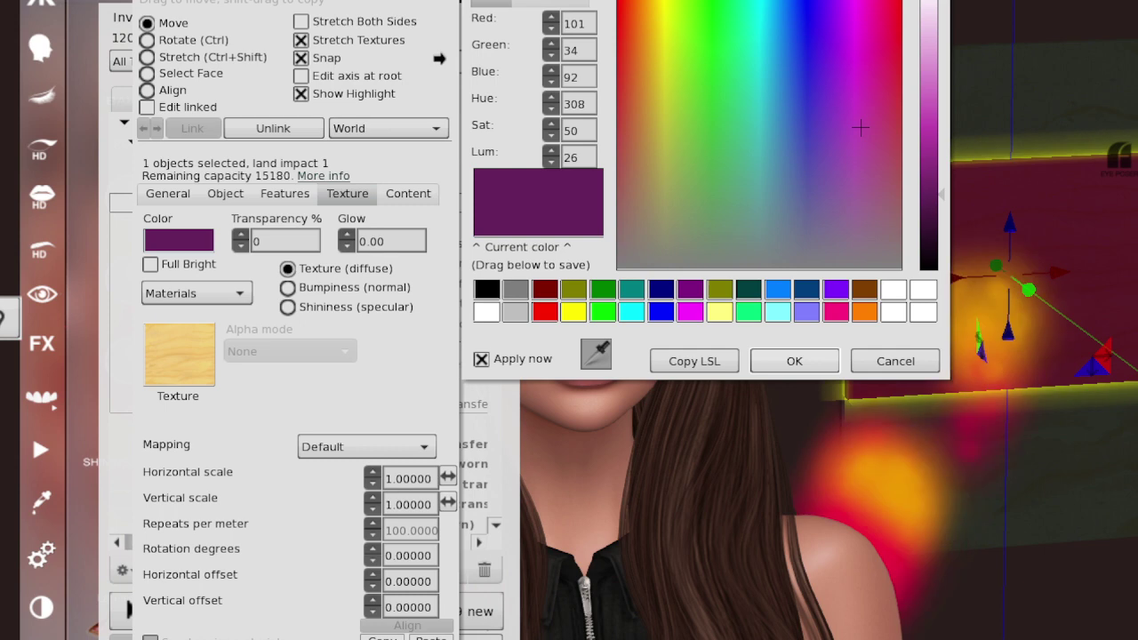
pyautogui.click(924, 312)
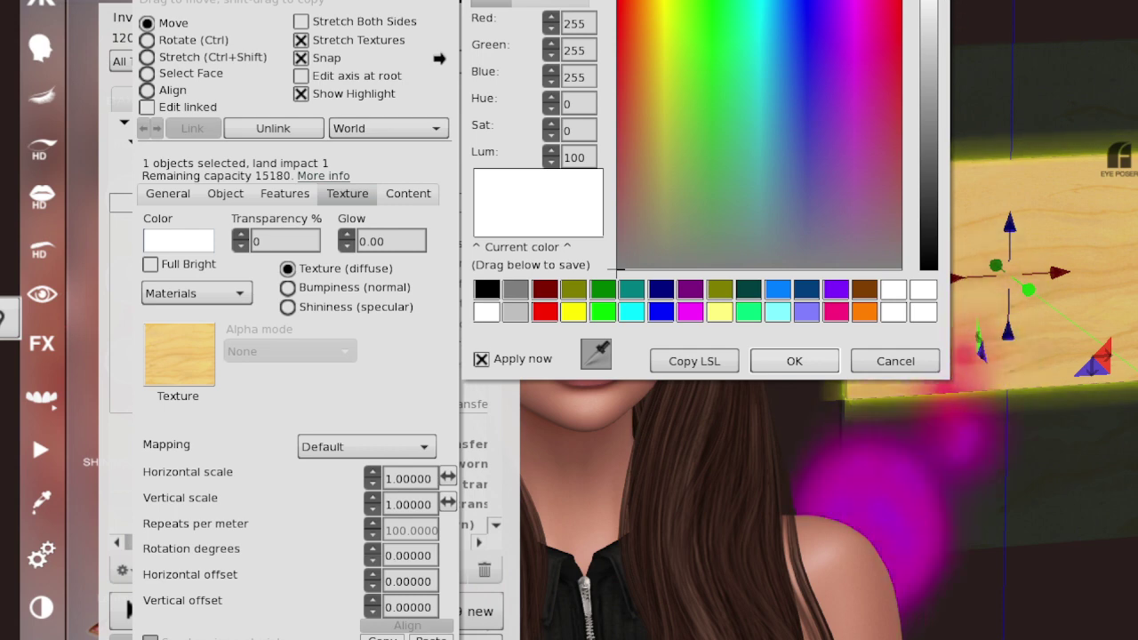
pyautogui.click(793, 360)
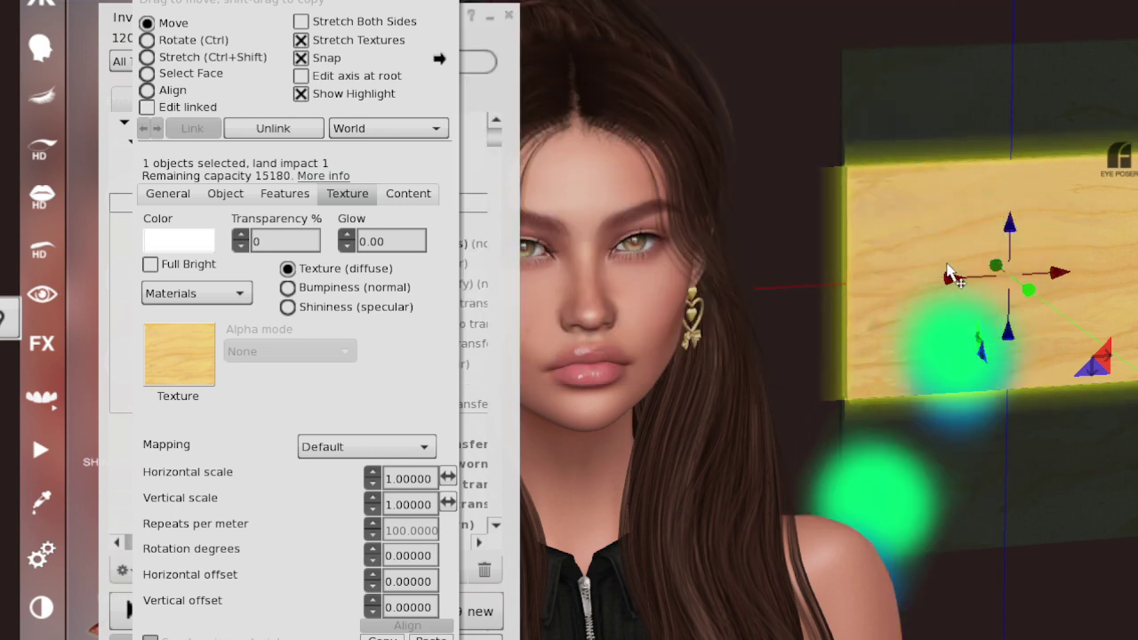
# Link the two boxes with the dark one as root, then enable linked-part editing and select the white-tinted box.
pyautogui.keyDown('shift'); pyautogui.click(928, 133); pyautogui.keyUp('shift')
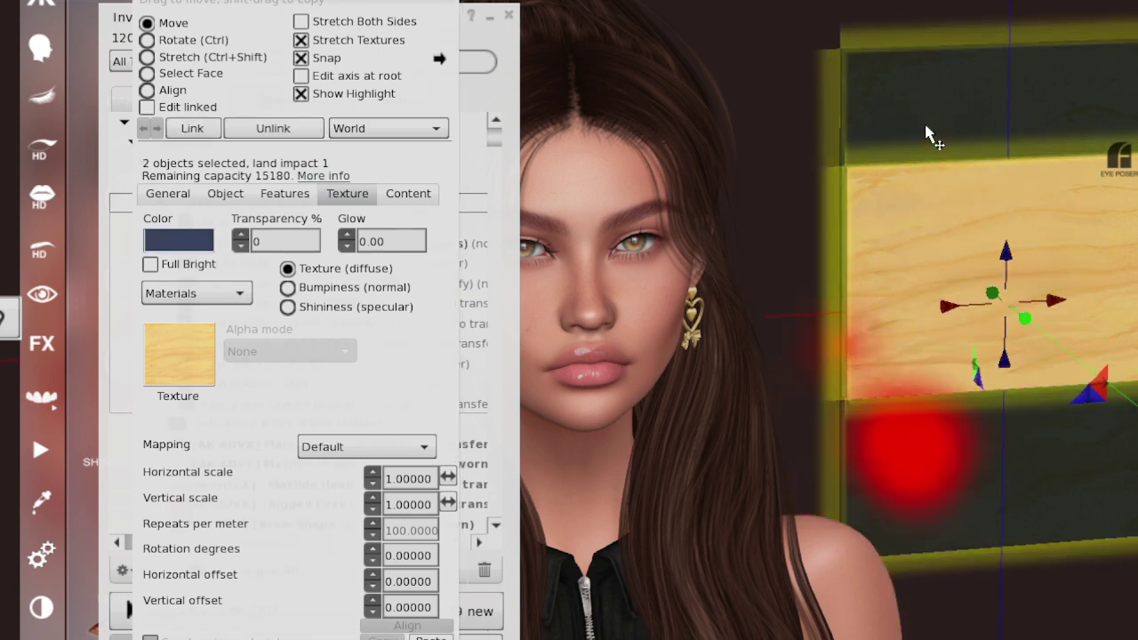
pyautogui.click(194, 131)
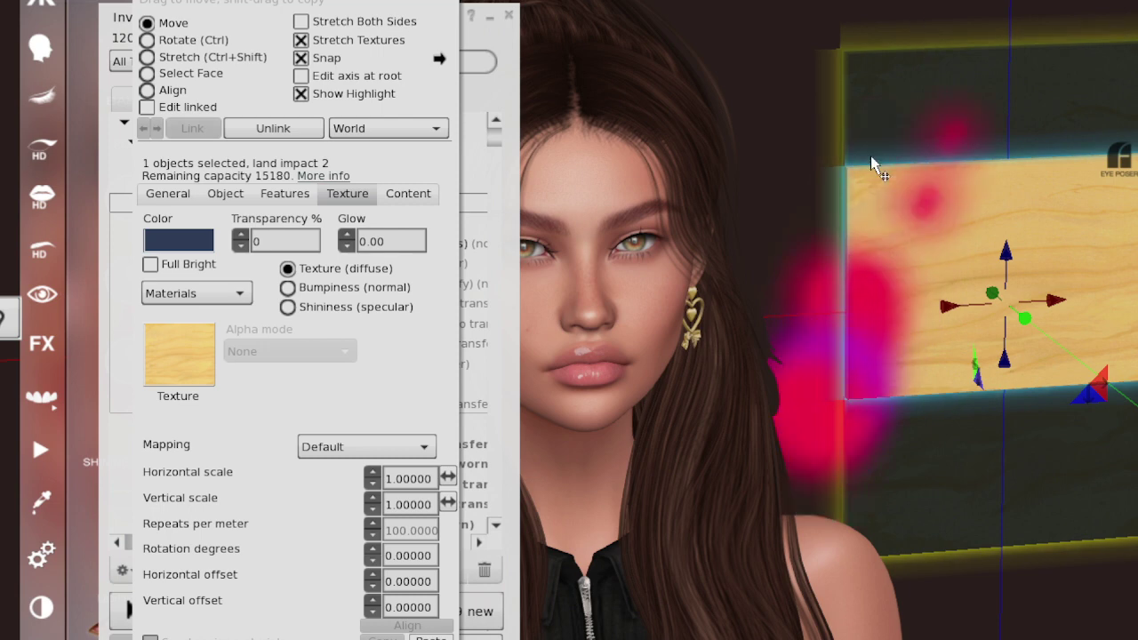
pyautogui.click(147, 106)
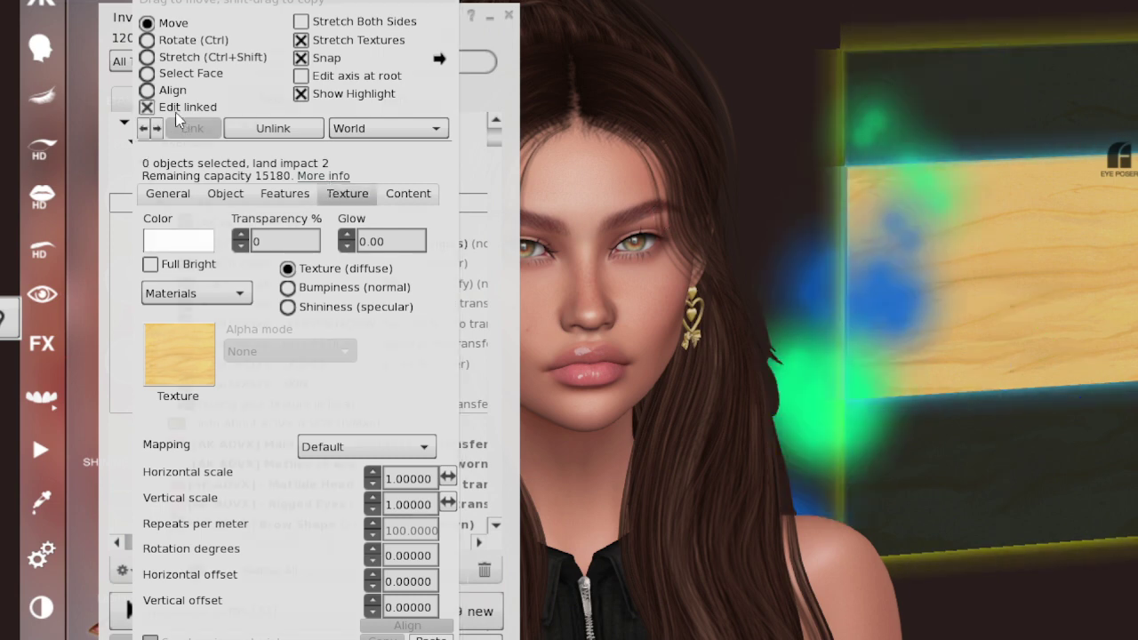
pyautogui.click(917, 222)
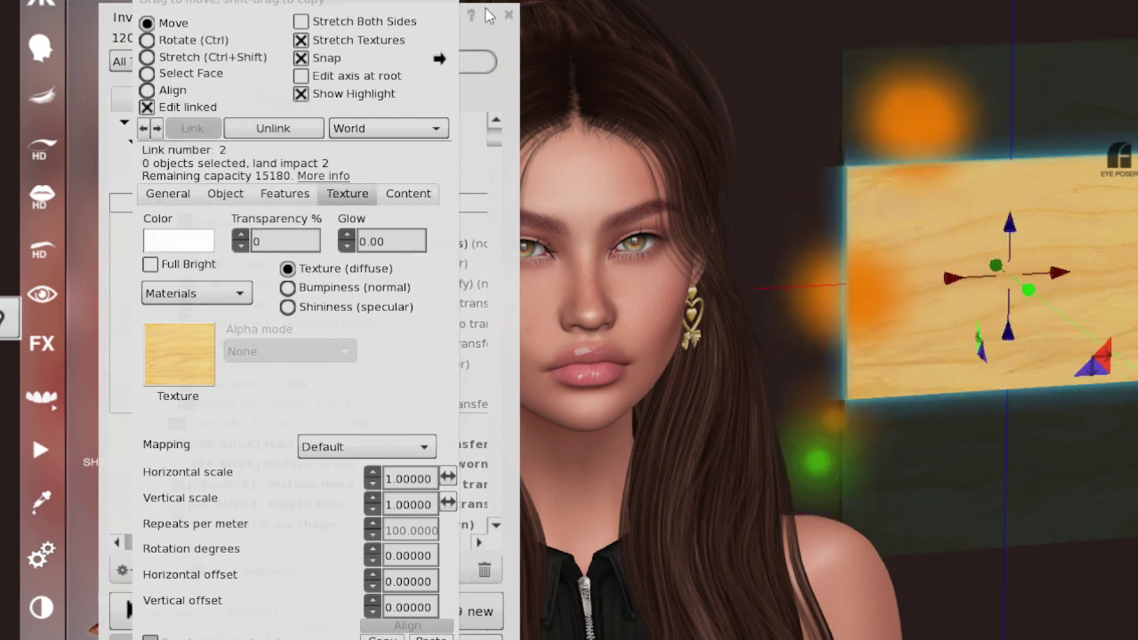
# Add the Local texture - HD LIPSTICKS script from the developer kit folder to the light wooden button box.
pyautogui.moveTo(445, 5); pyautogui.dragTo(1136, 41)
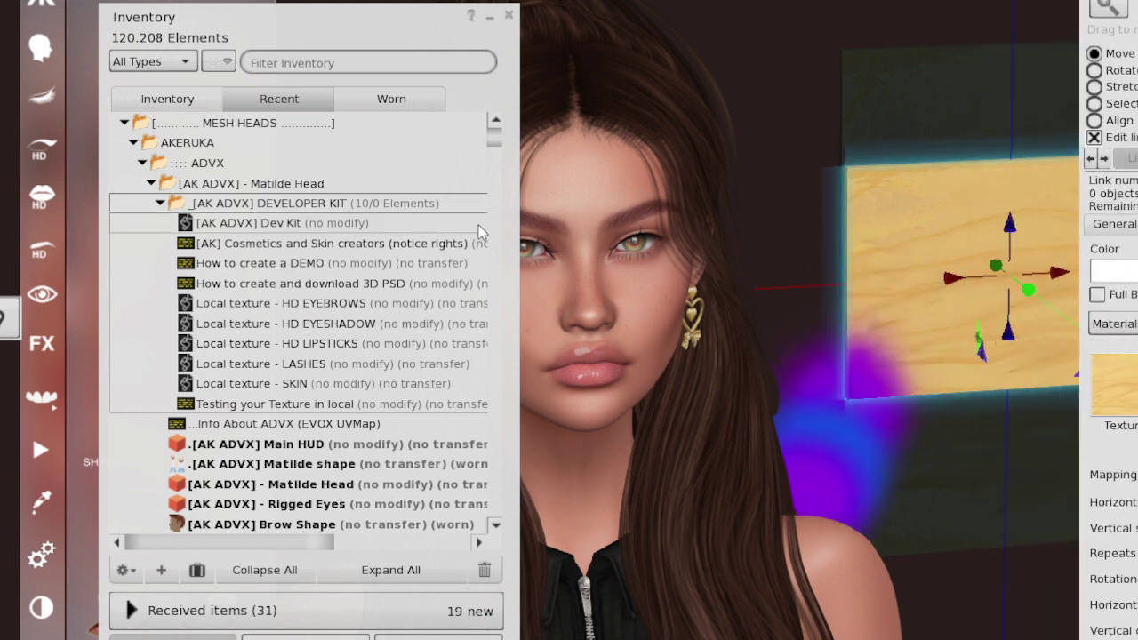
pyautogui.click(340, 345)
pyautogui.moveTo(340, 347); pyautogui.dragTo(874, 267)
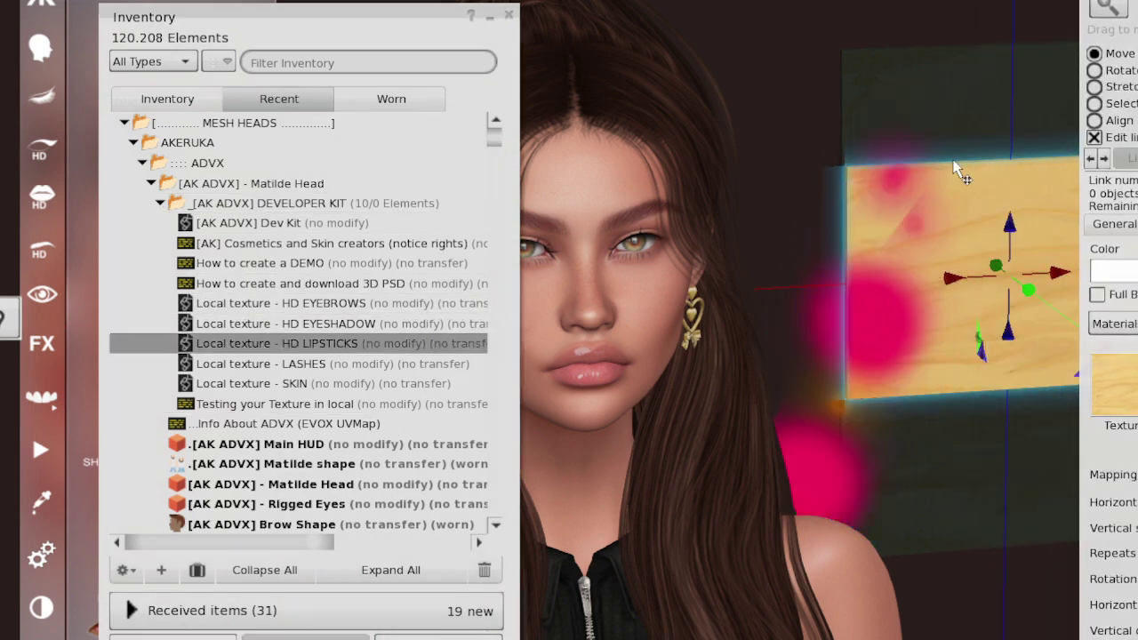
pyautogui.click(992, 264)
pyautogui.click(974, 259)
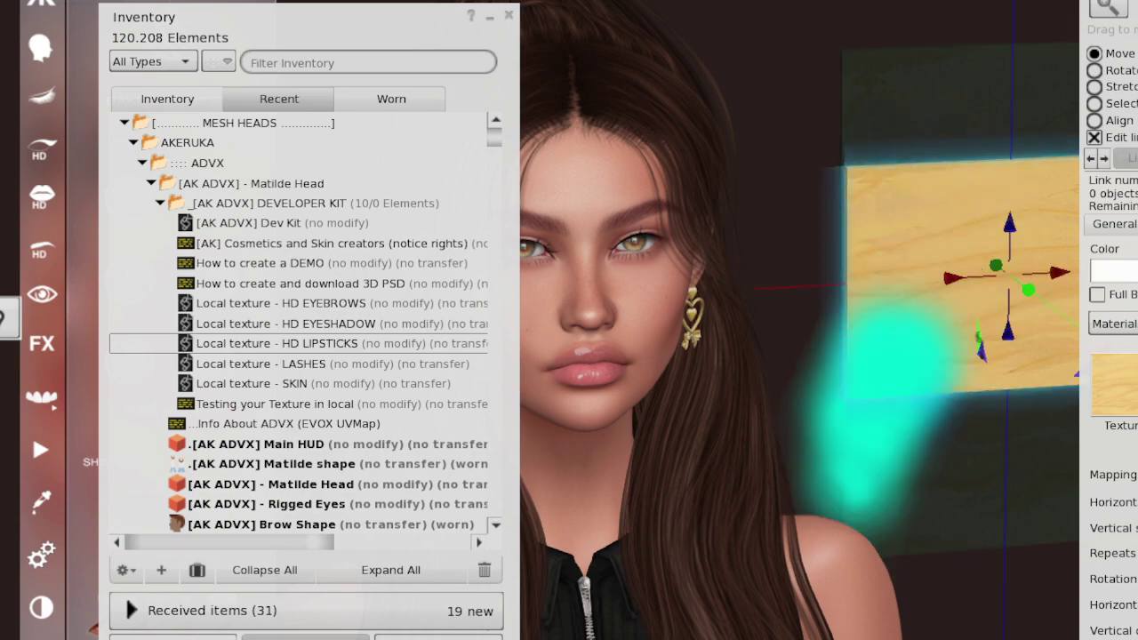
pyautogui.moveTo(806, 40); pyautogui.dragTo(736, 7)
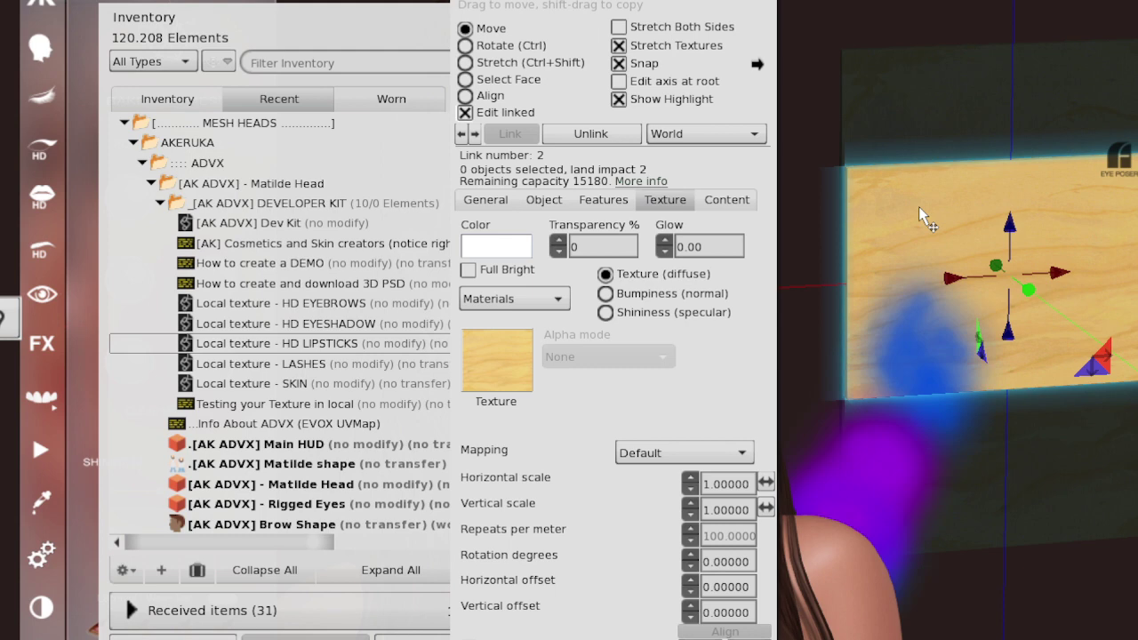
# Place the Local texture - HD LIPSTICKS script in the contents of linked part 2, and close the inventory and edit windows.
pyautogui.click(725, 201)
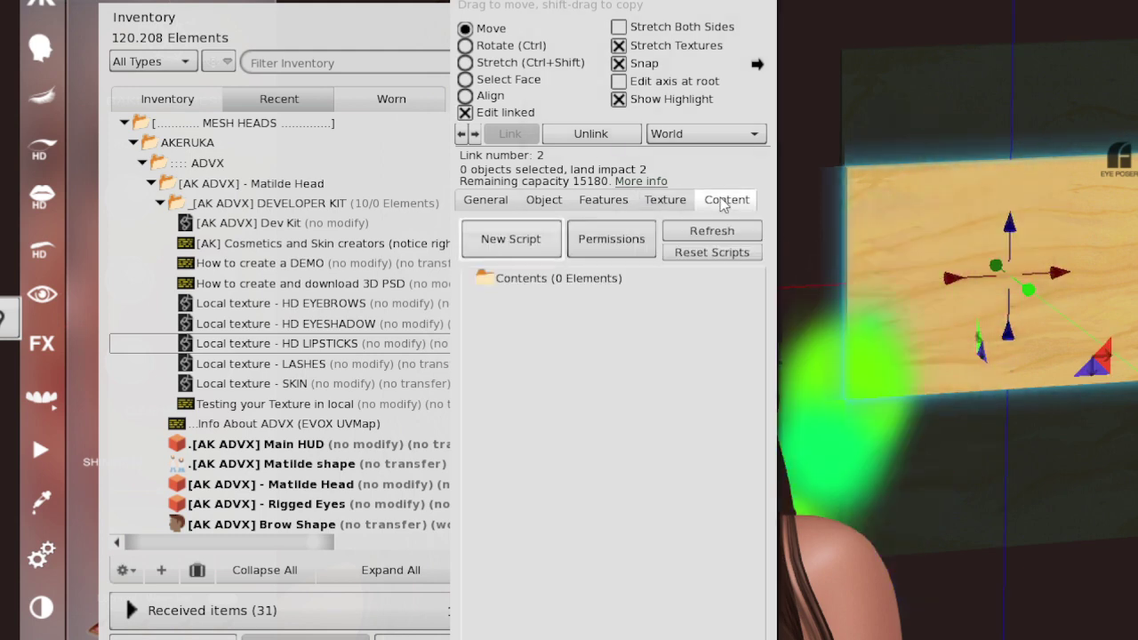
pyautogui.click(358, 344)
pyautogui.moveTo(358, 347); pyautogui.dragTo(572, 353)
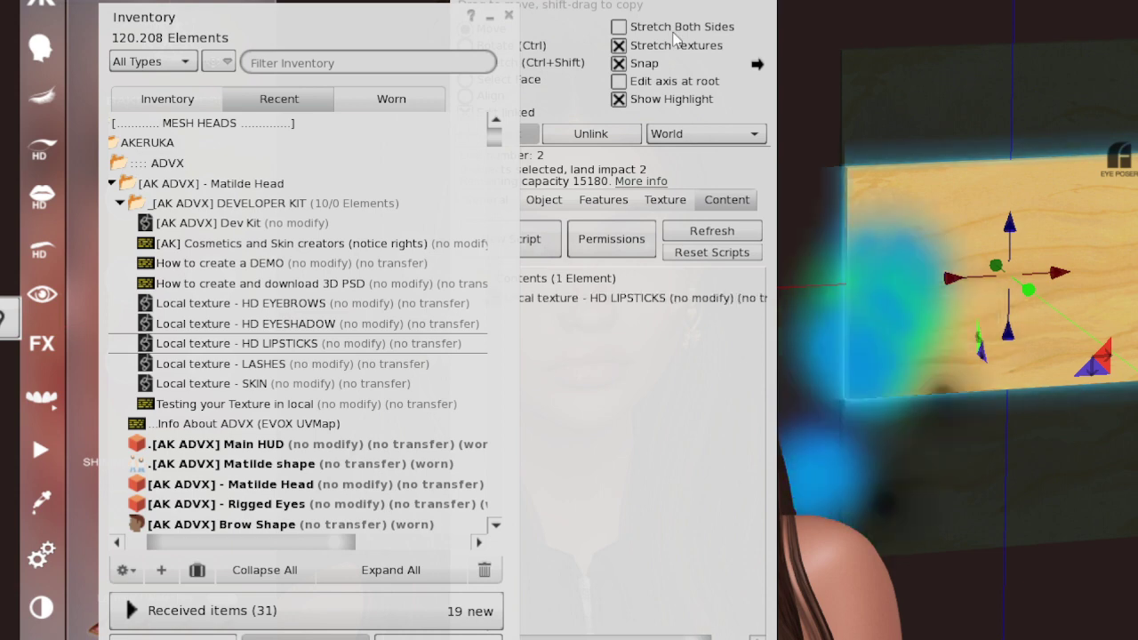
pyautogui.click(512, 16)
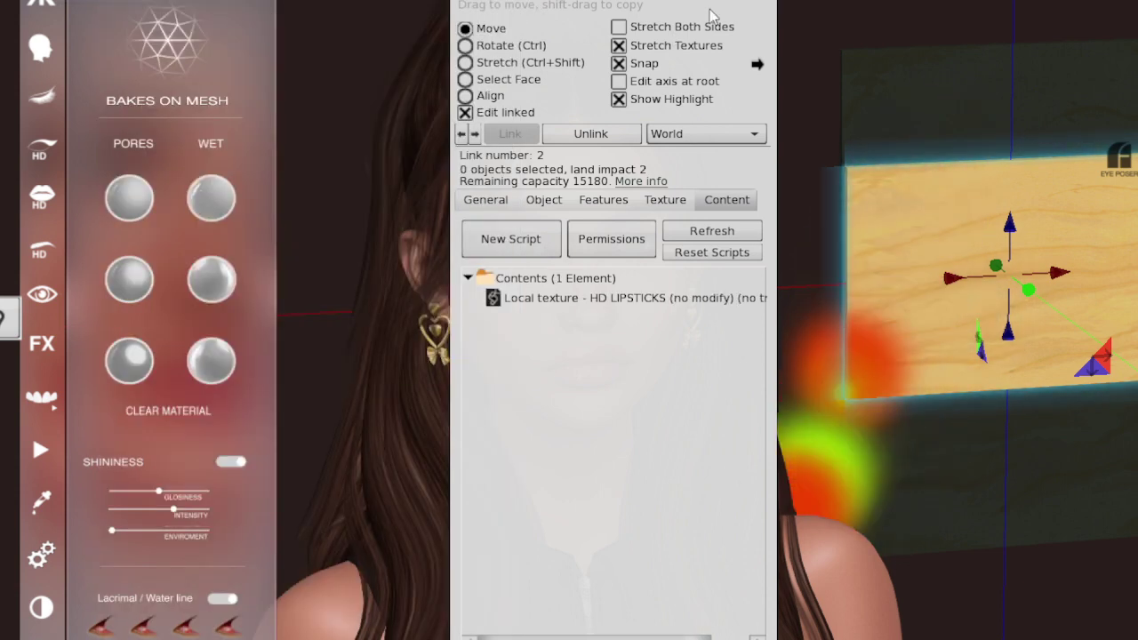
pyautogui.click(760, 3)
# Reopen the two-box object for editing with linked-part editing enabled, and select the light wooden box in front.
pyautogui.keyDown('alt'); pyautogui.click(978, 287); pyautogui.keyUp('alt')
pyautogui.moveTo(867, 351); pyautogui.dragTo(898, 347)
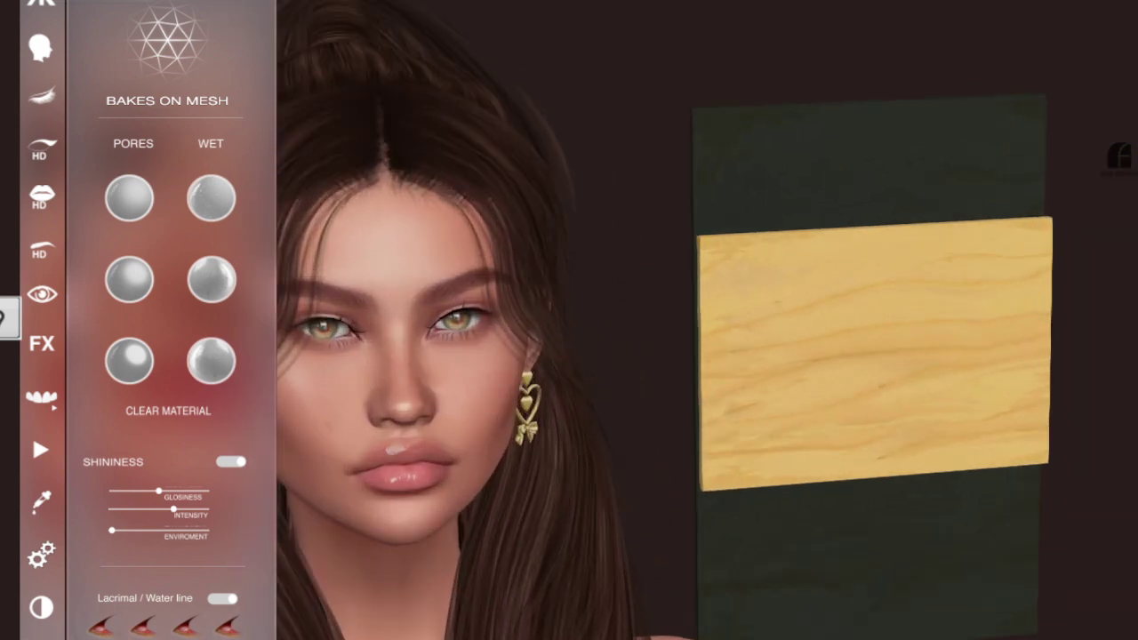
pyautogui.rightClick(833, 353)
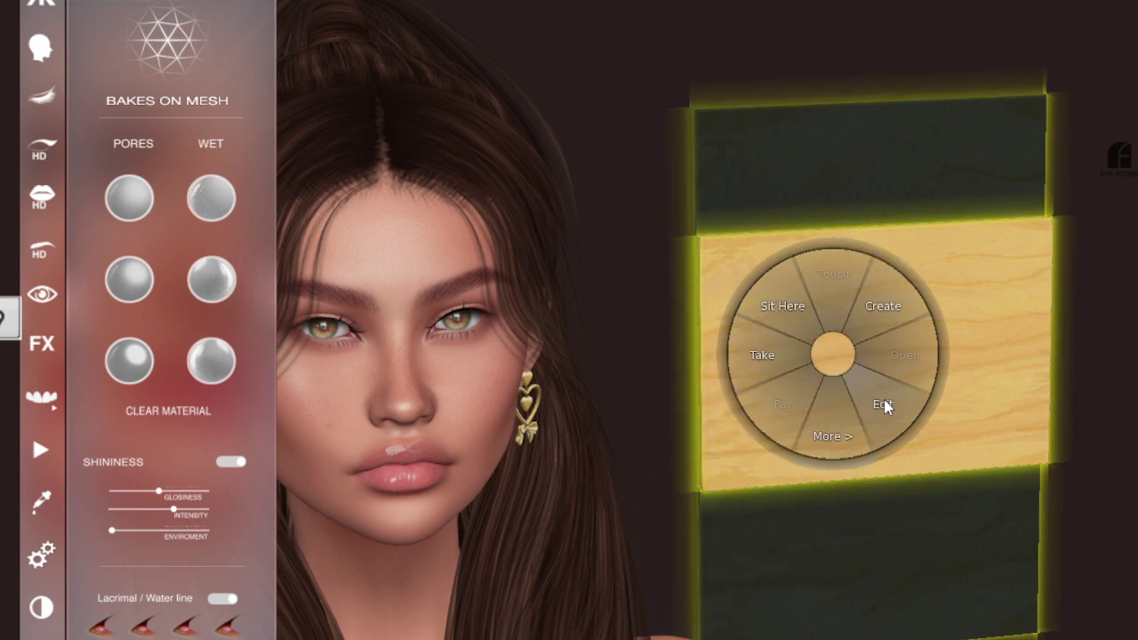
pyautogui.click(883, 405)
pyautogui.click(521, 120)
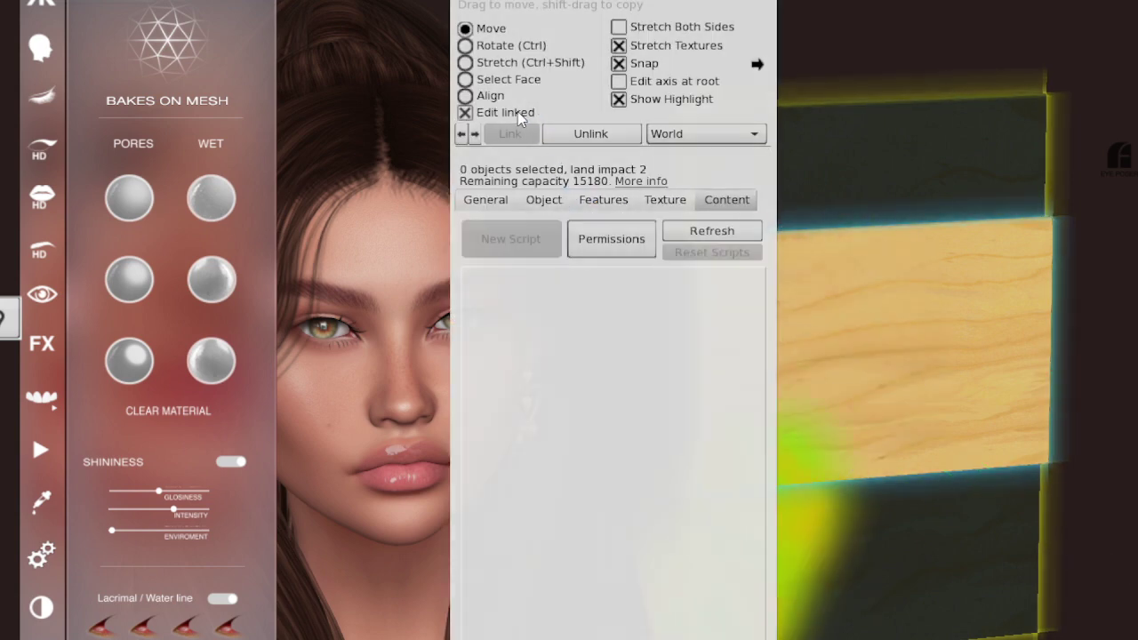
pyautogui.click(952, 310)
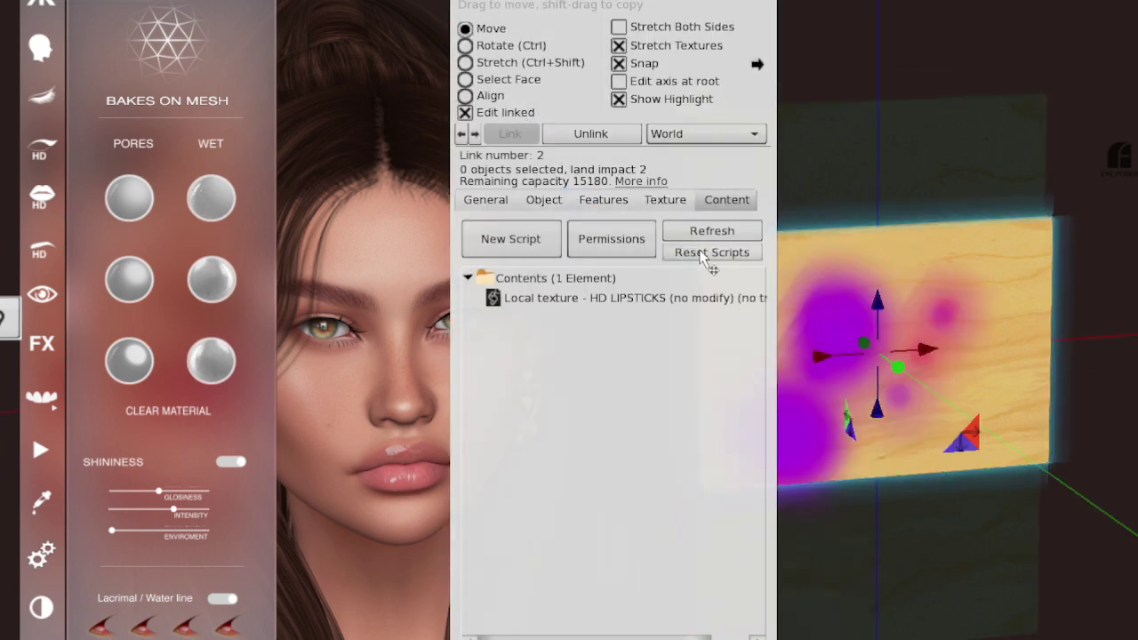
# Switch the wooden box's diffuse texture source to local files and remove every entry from the local texture list.
pyautogui.click(665, 200)
pyautogui.click(519, 356)
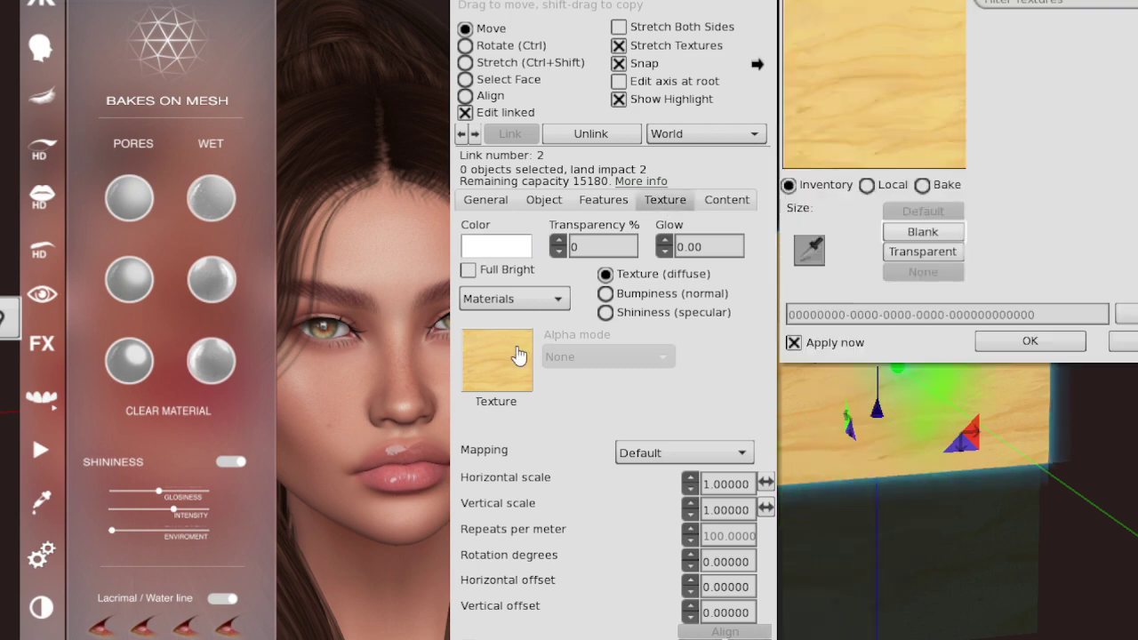
pyautogui.moveTo(960, 1); pyautogui.dragTo(812, 6)
pyautogui.moveTo(741, 7); pyautogui.dragTo(696, 6)
pyautogui.click(674, 190)
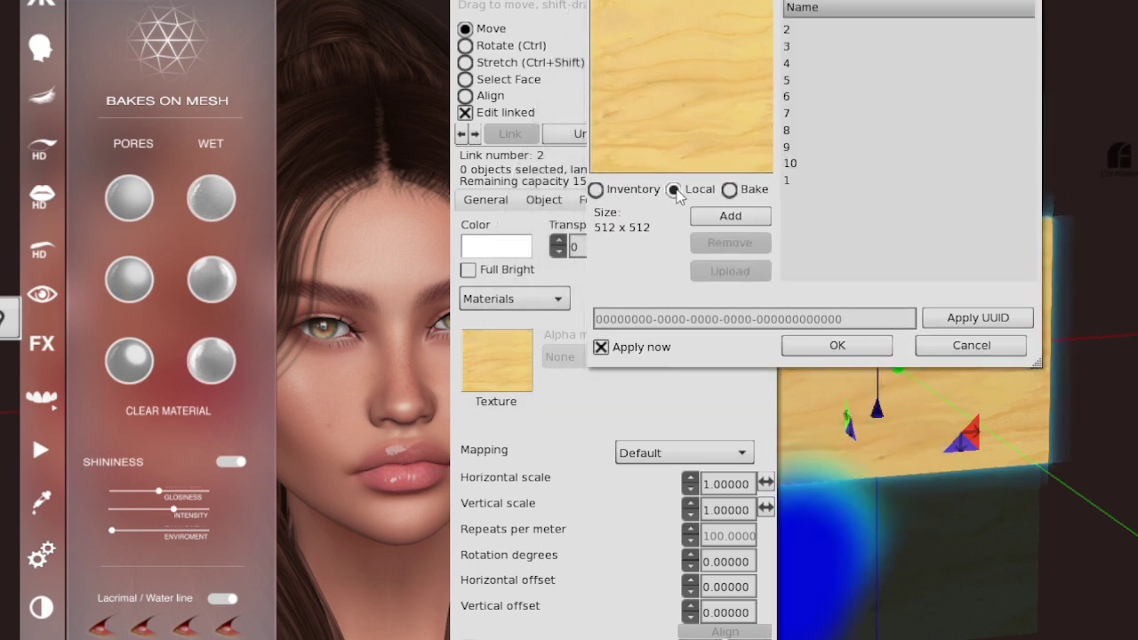
pyautogui.click(794, 180)
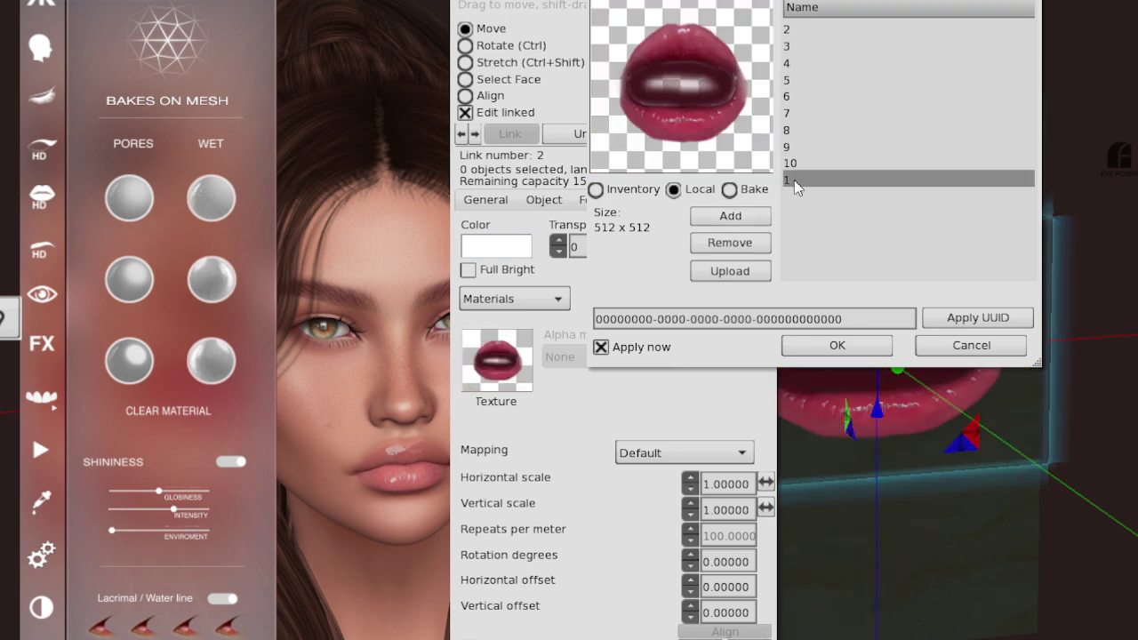
pyautogui.keyDown('shift'); pyautogui.click(805, 31); pyautogui.keyUp('shift')
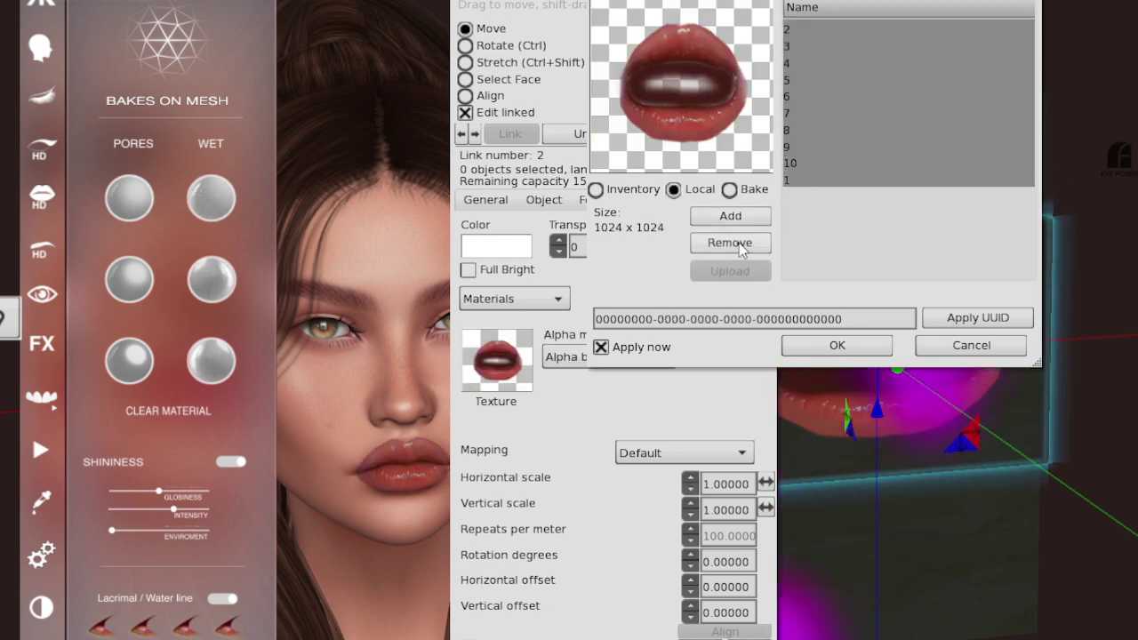
pyautogui.click(736, 243)
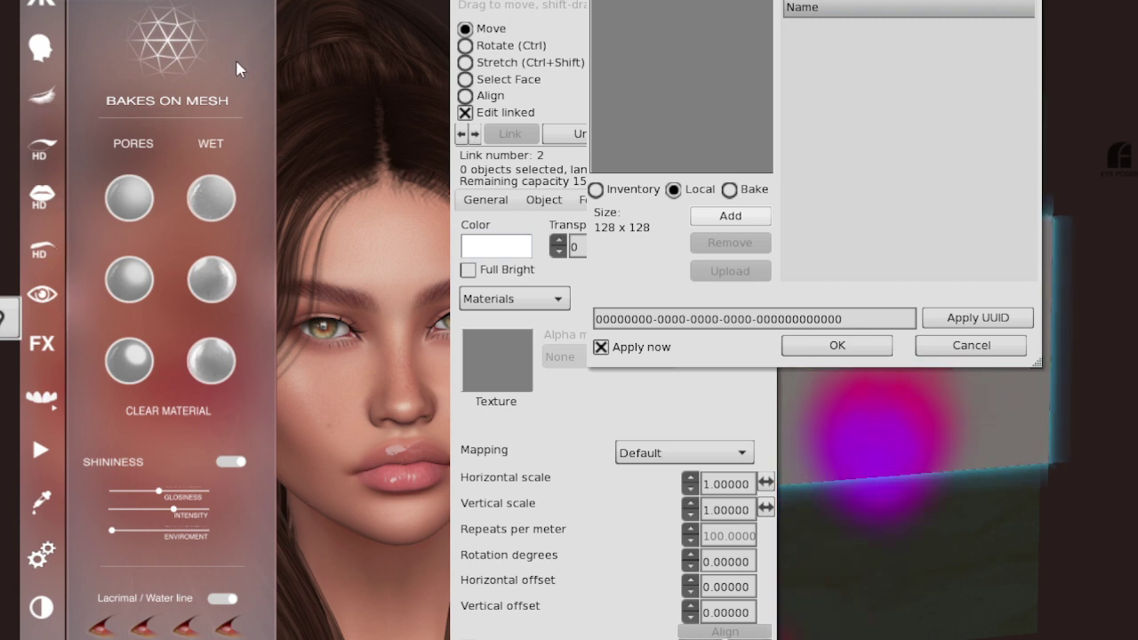
# Add lipstick image 1 as a local texture, apply it to the front box, and finish editing.
pyautogui.click(845, 30)
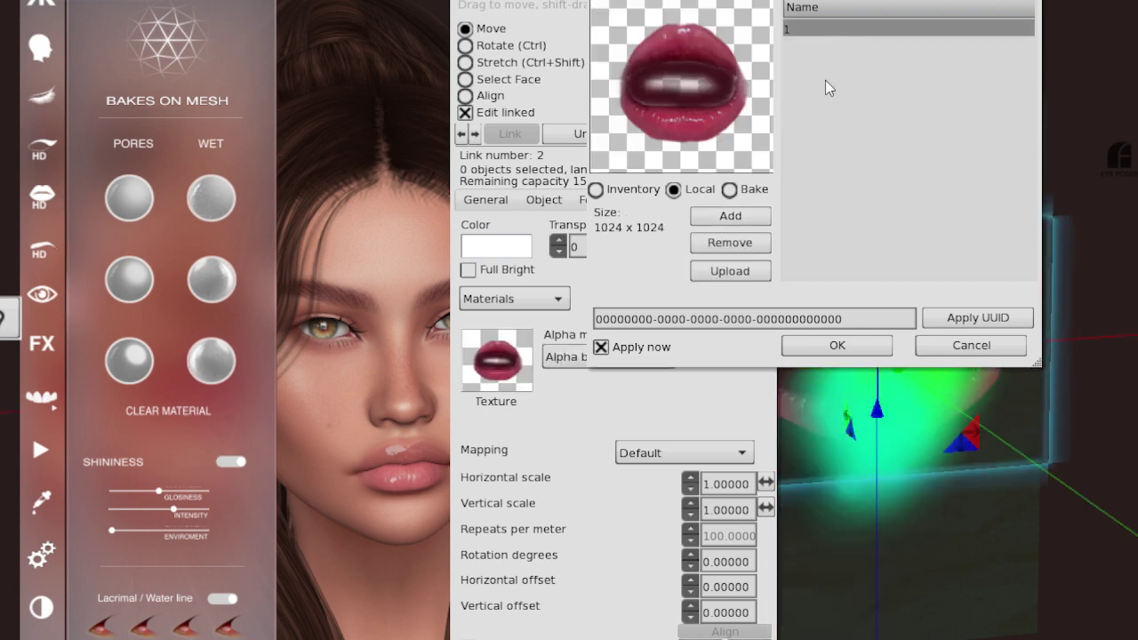
pyautogui.click(827, 346)
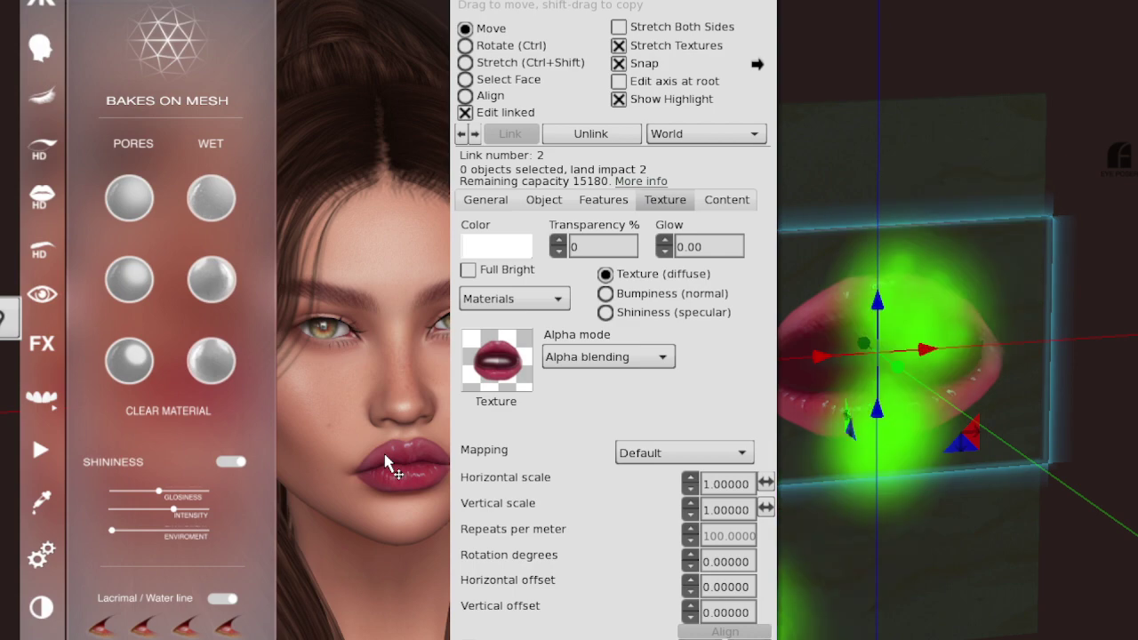
pyautogui.press('alt')
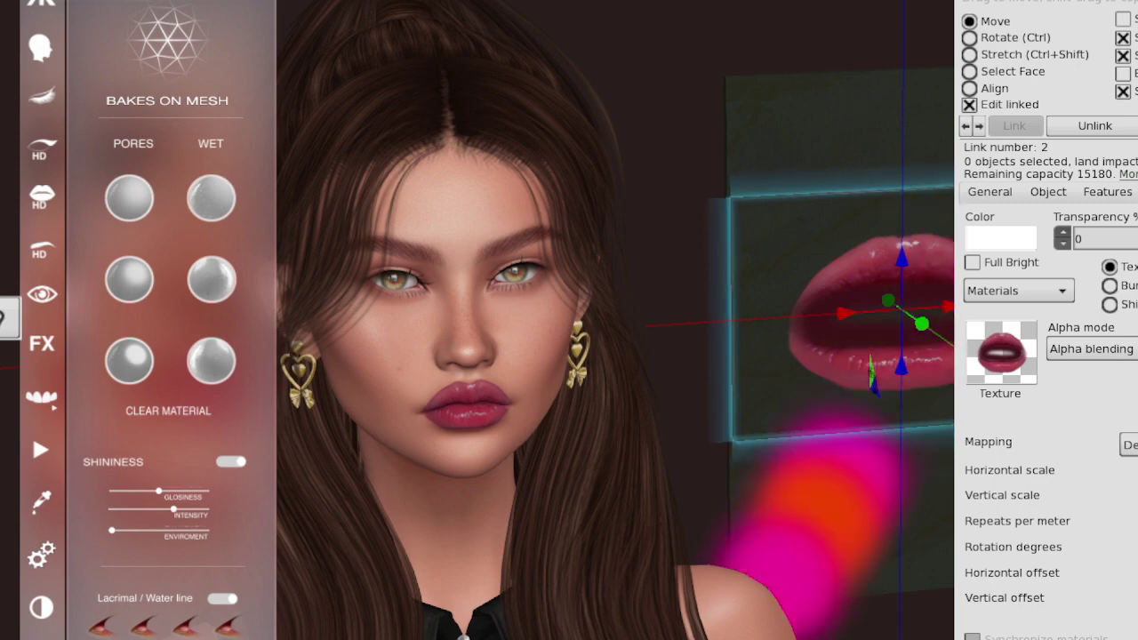
pyautogui.moveTo(1137, 7); pyautogui.dragTo(824, 19)
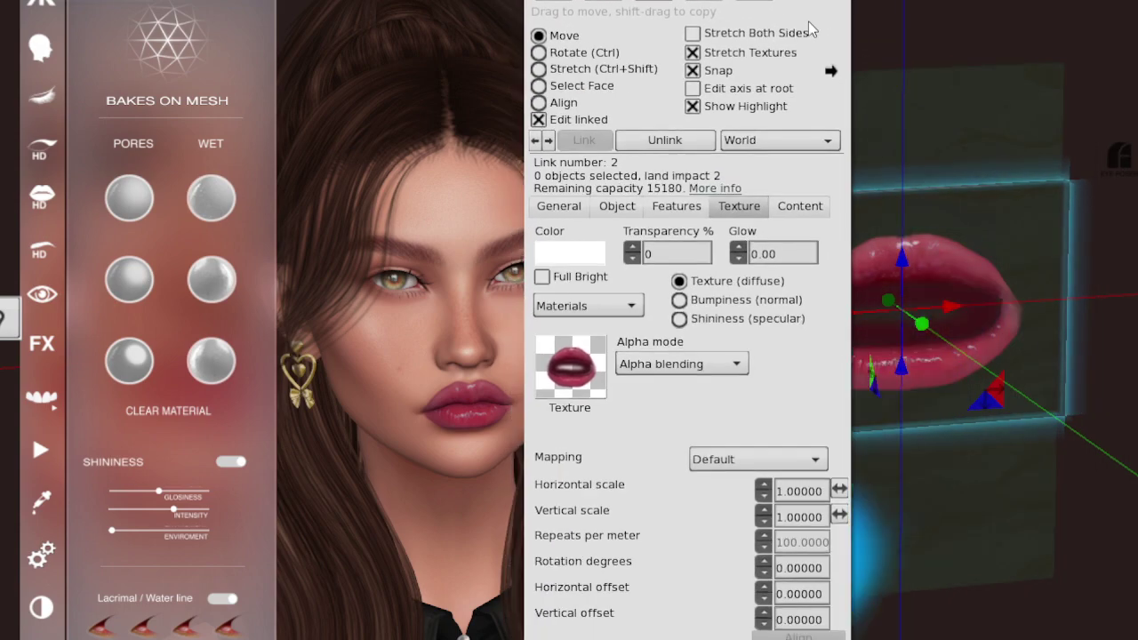
pyautogui.rightClick(417, 106)
pyautogui.click(950, 80)
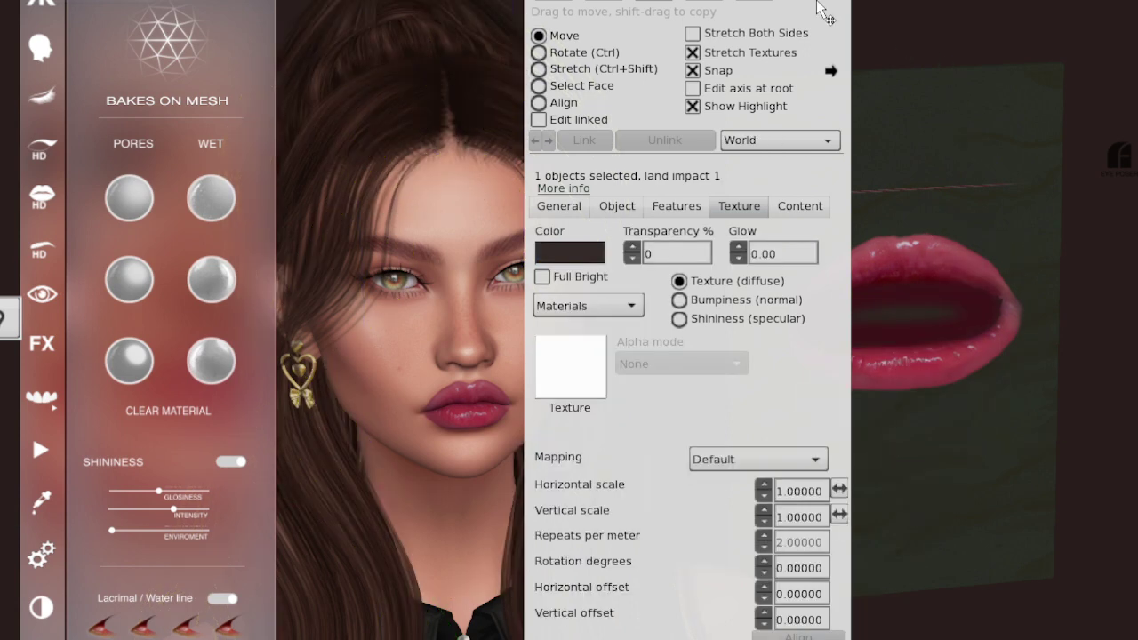
pyautogui.click(839, 2)
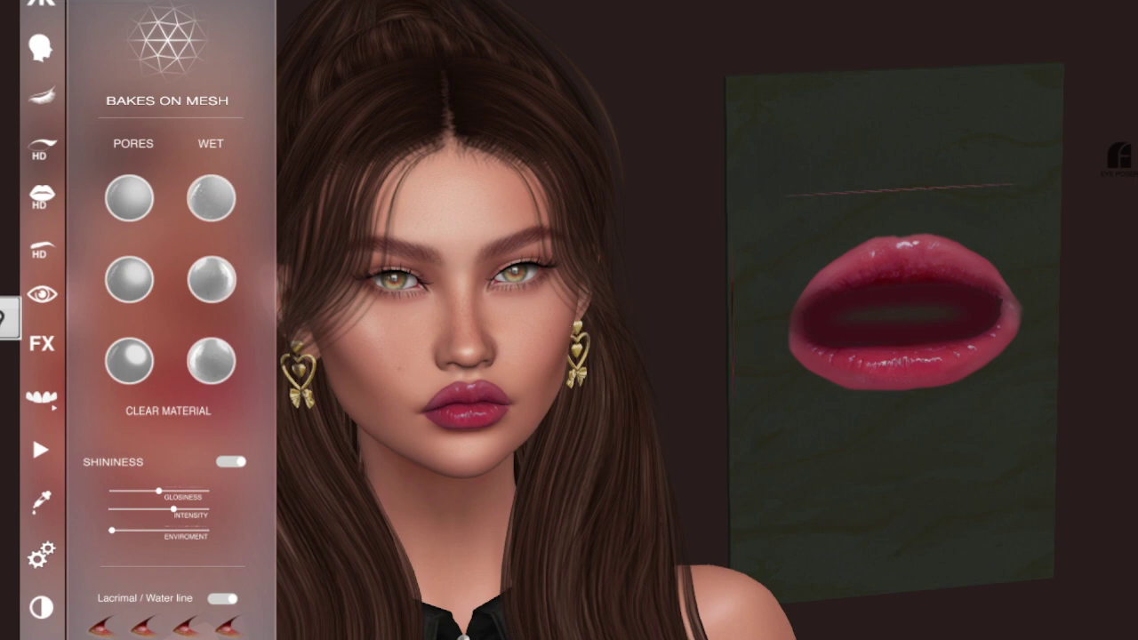
pyautogui.hotkey('ctrl', 'i')
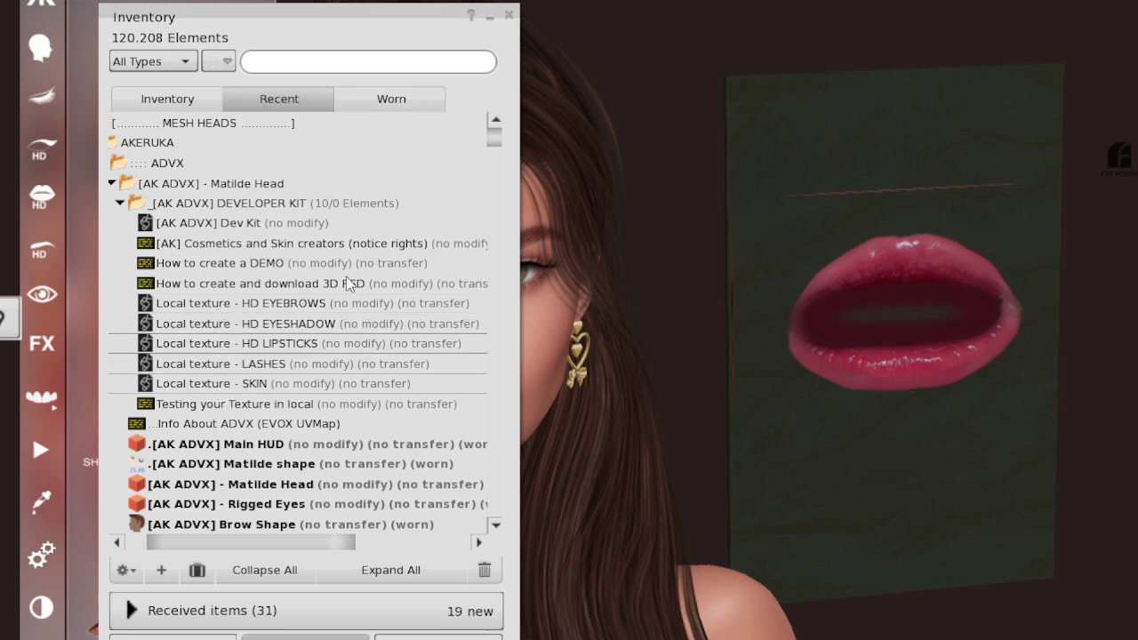
pyautogui.click(510, 17)
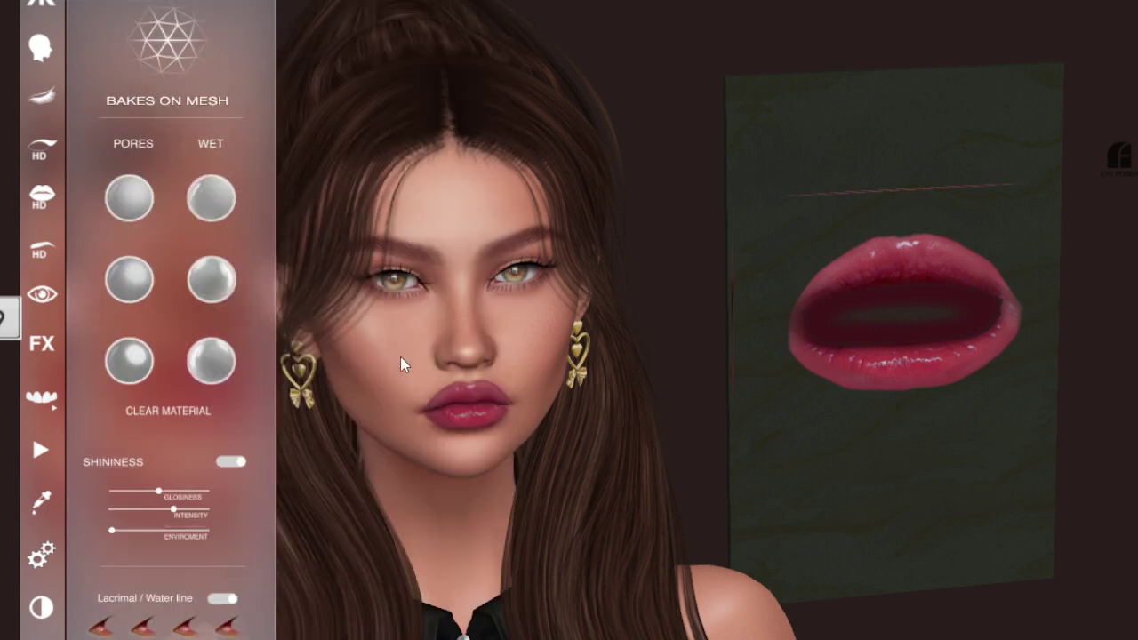